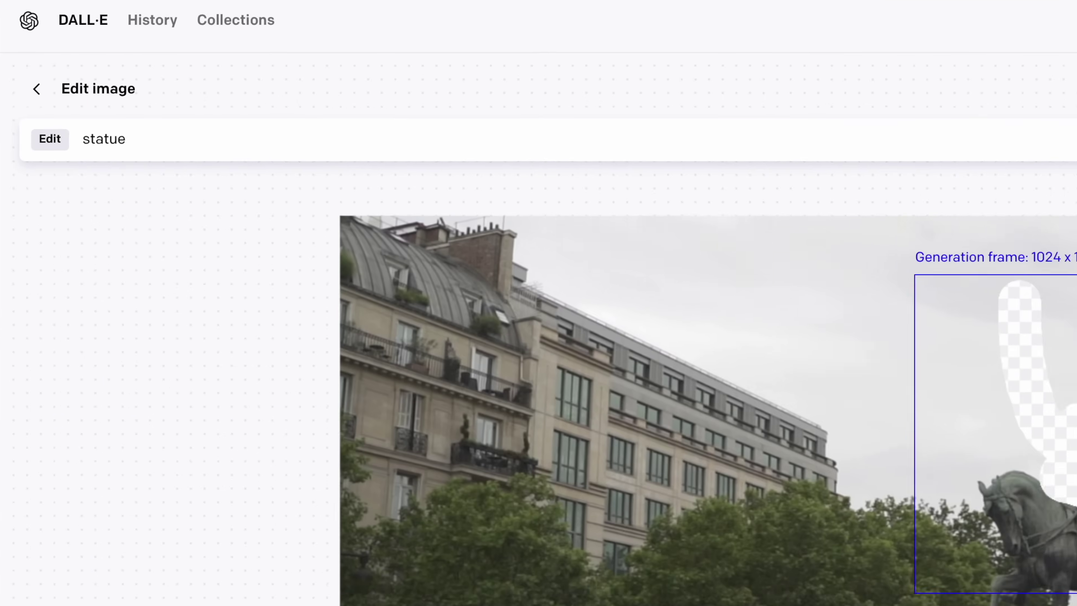
- Generate 'statue holding a sword' variants and browse to the one with a slanted sword
type("holding a sword")
key("Return")
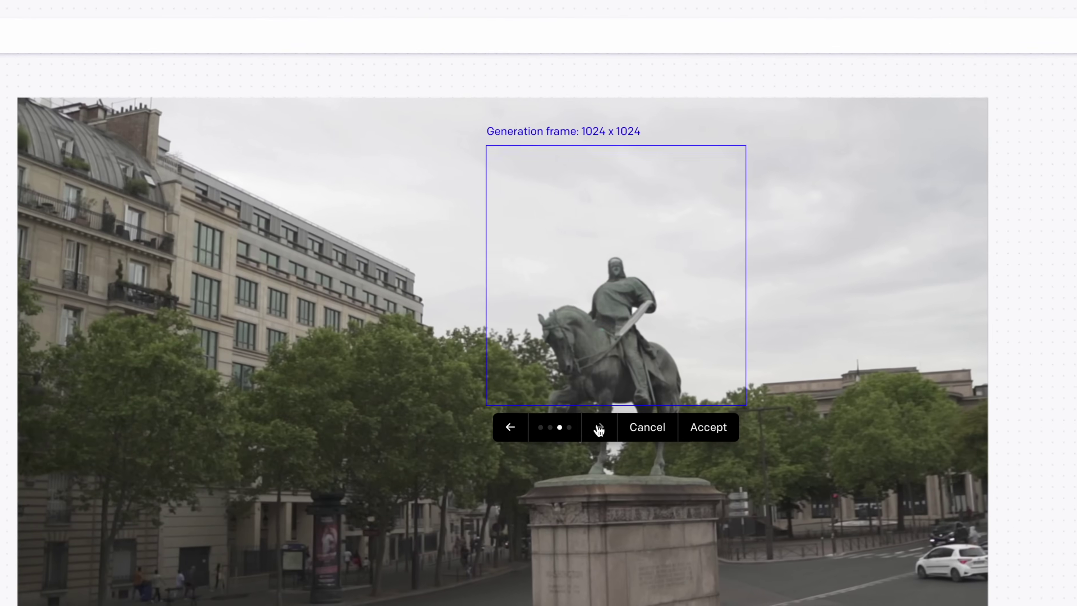
left_click(599, 428)
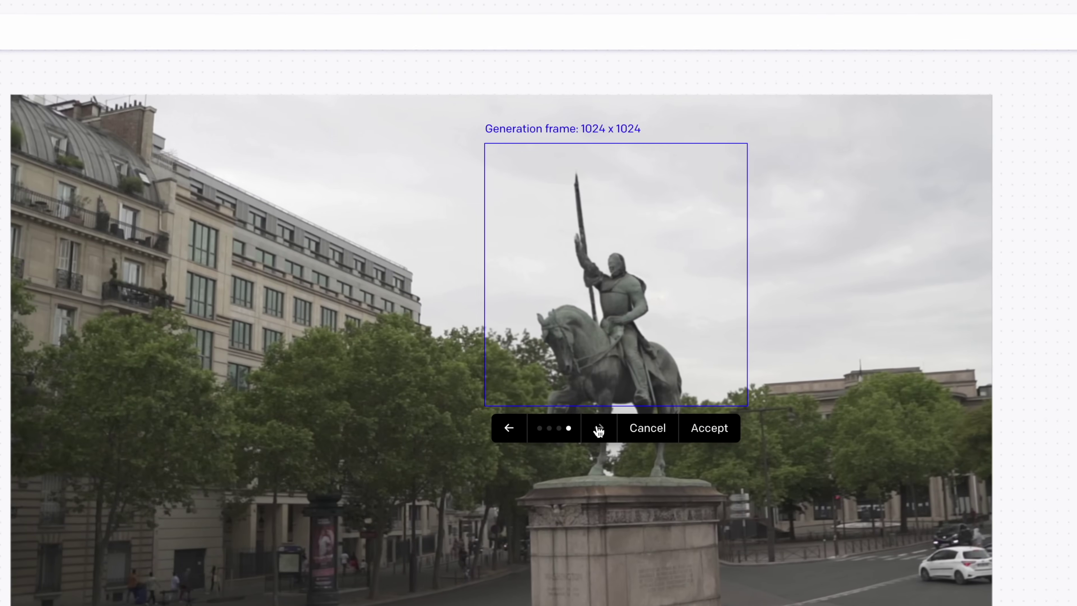
left_click(599, 428)
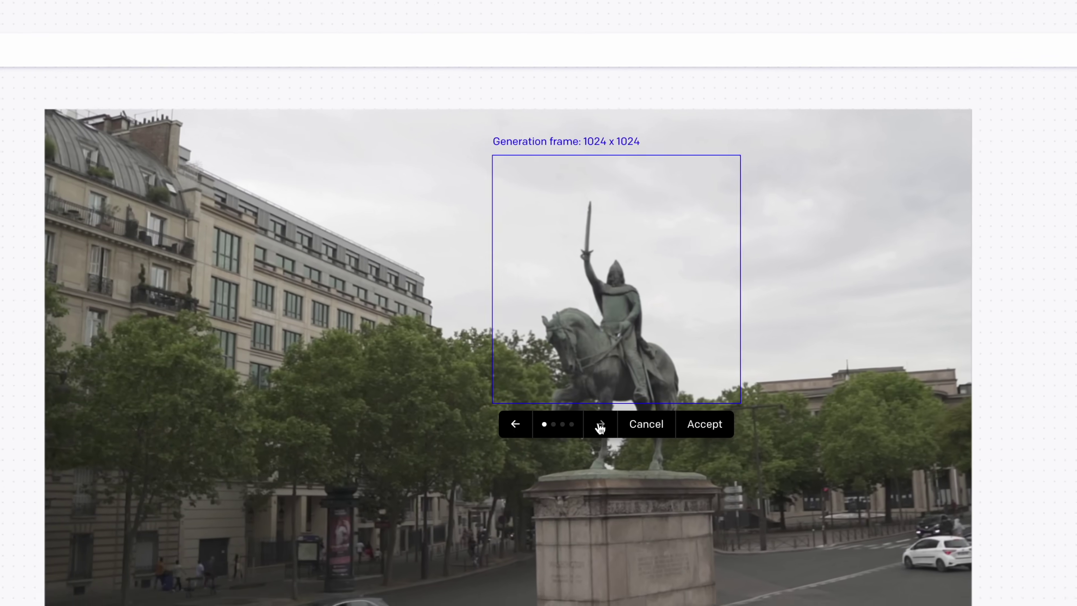
left_click(599, 425)
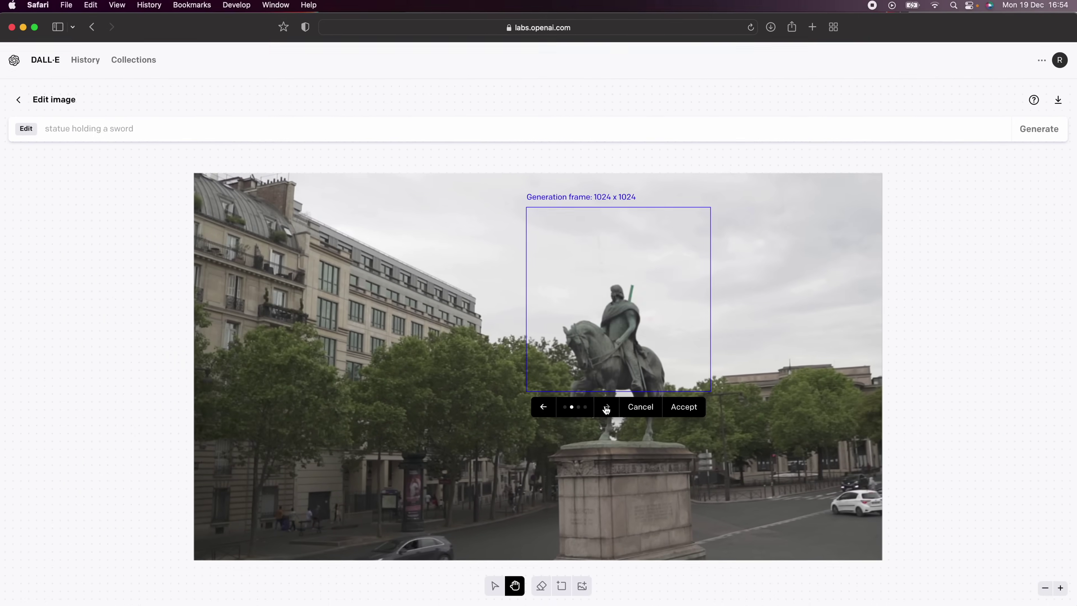
left_click(600, 425)
left_click(600, 426)
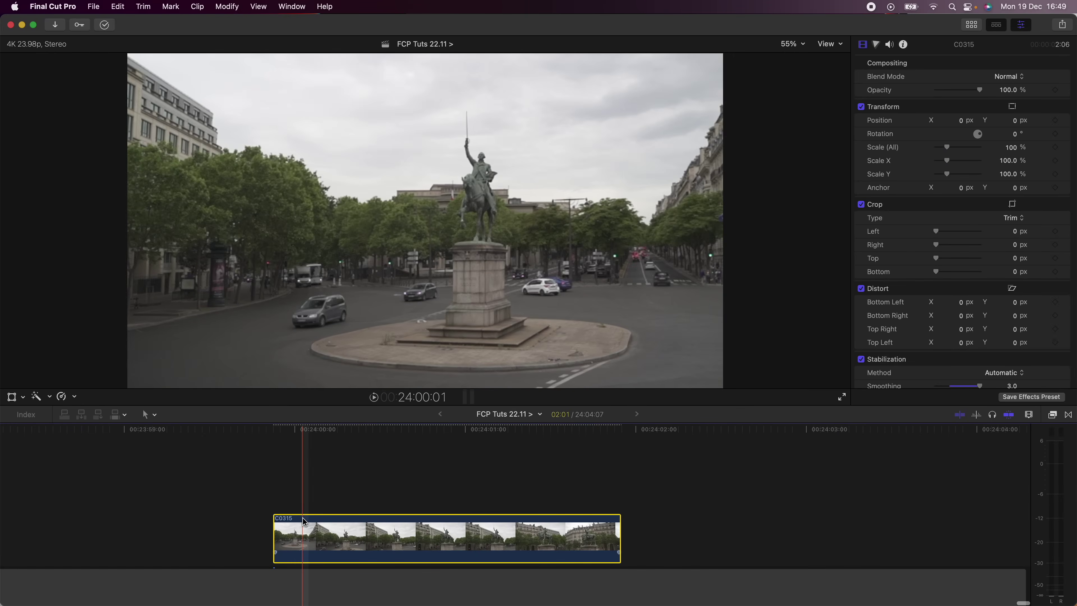
- Add markers at 24:00:13 and 24:01:03 on the statue clip and select the range between them
key("space")
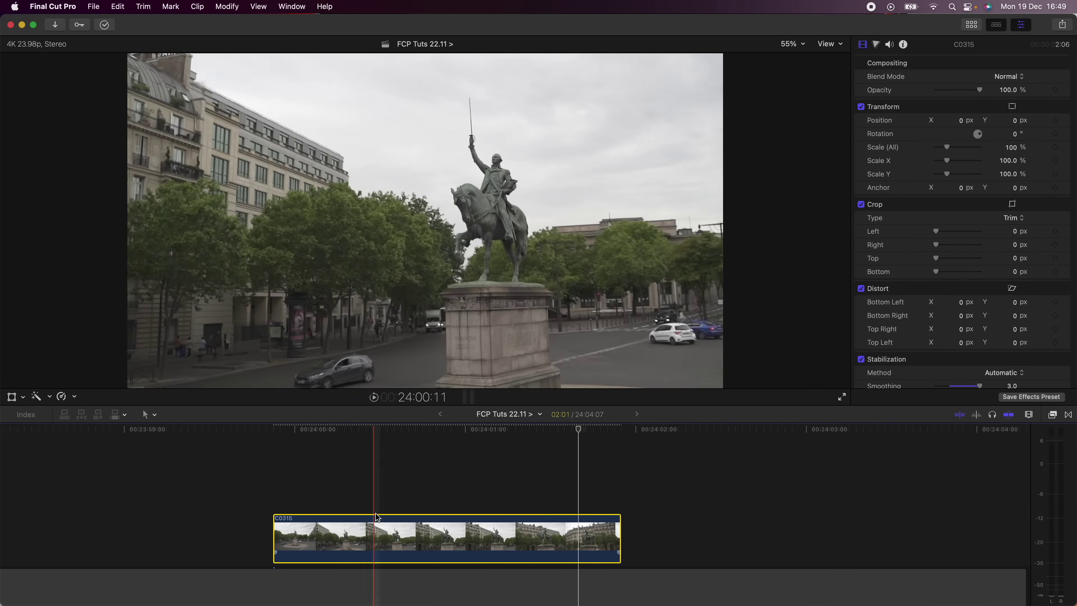
left_click(410, 429)
left_click_drag(410, 429, 390, 429)
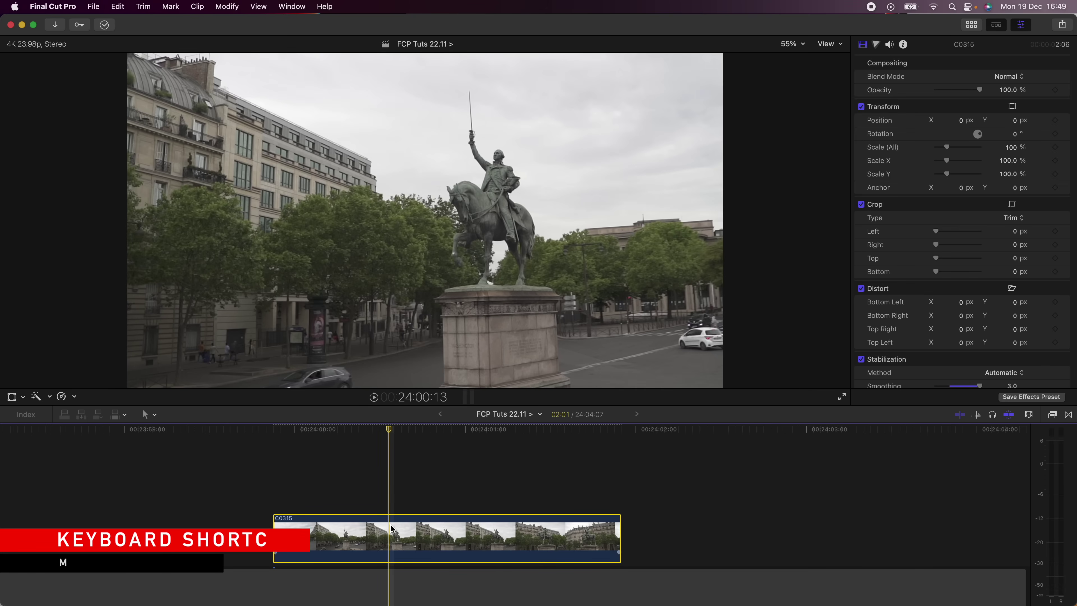
key("m")
left_click_drag(387, 429, 491, 443)
key("m")
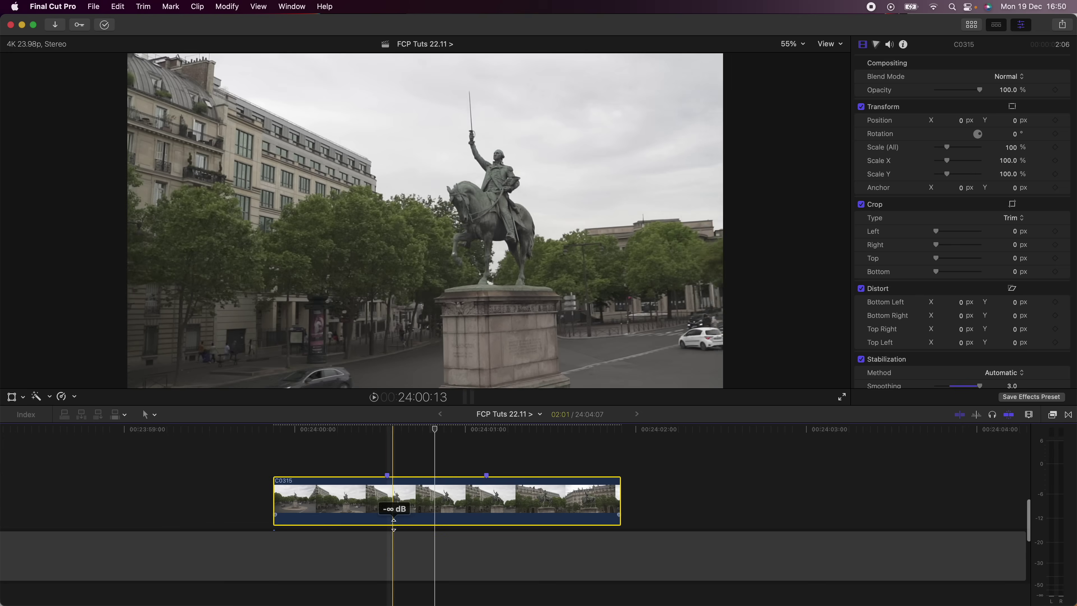
key("r")
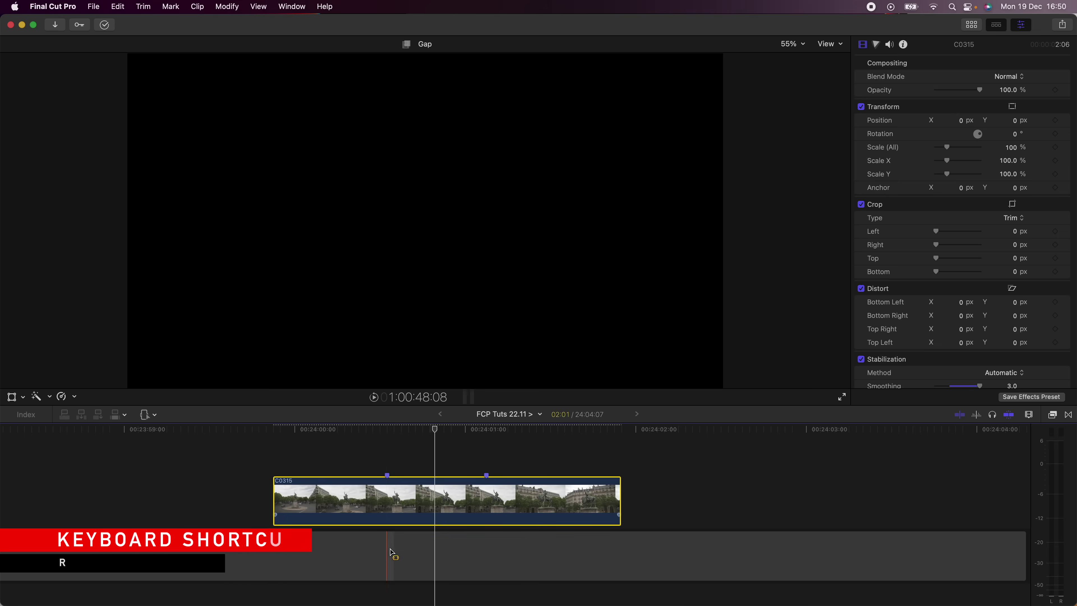
left_click_drag(388, 554, 486, 552)
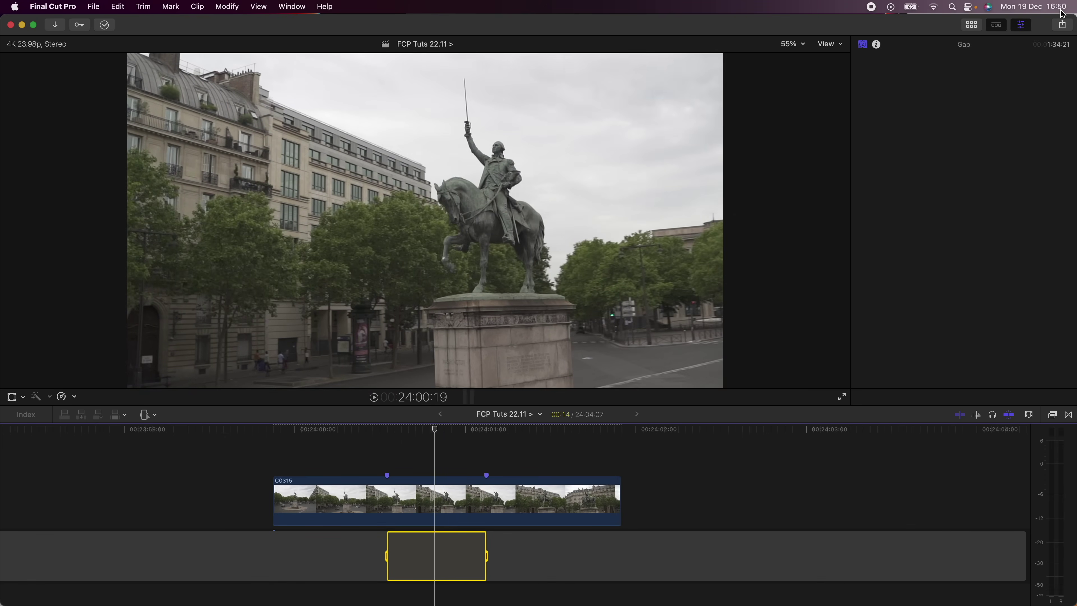
- Add Image Sequence as a share destination
left_click(1062, 26)
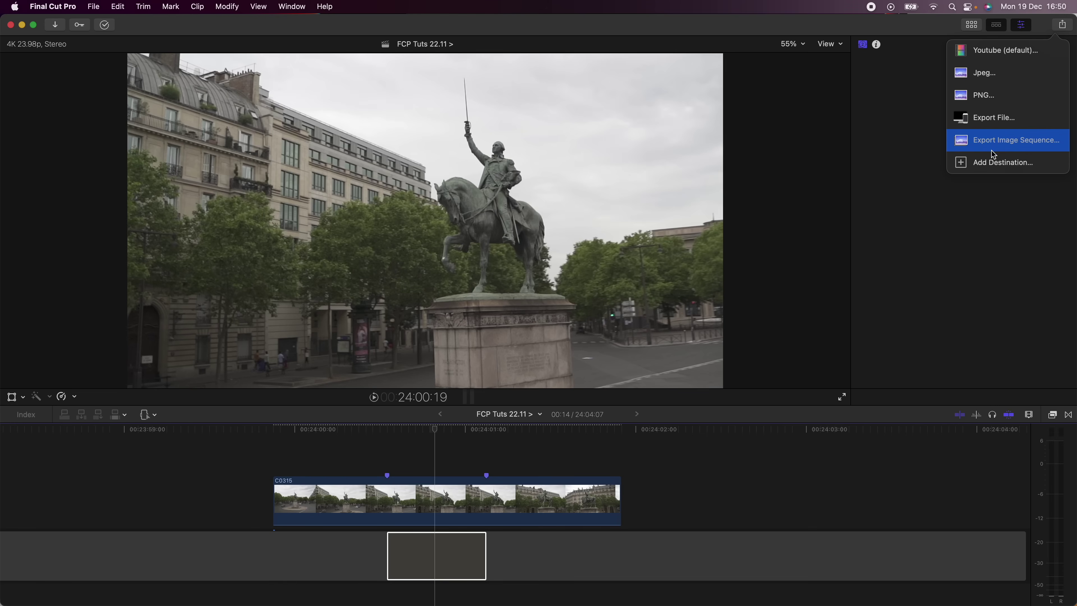
left_click(989, 165)
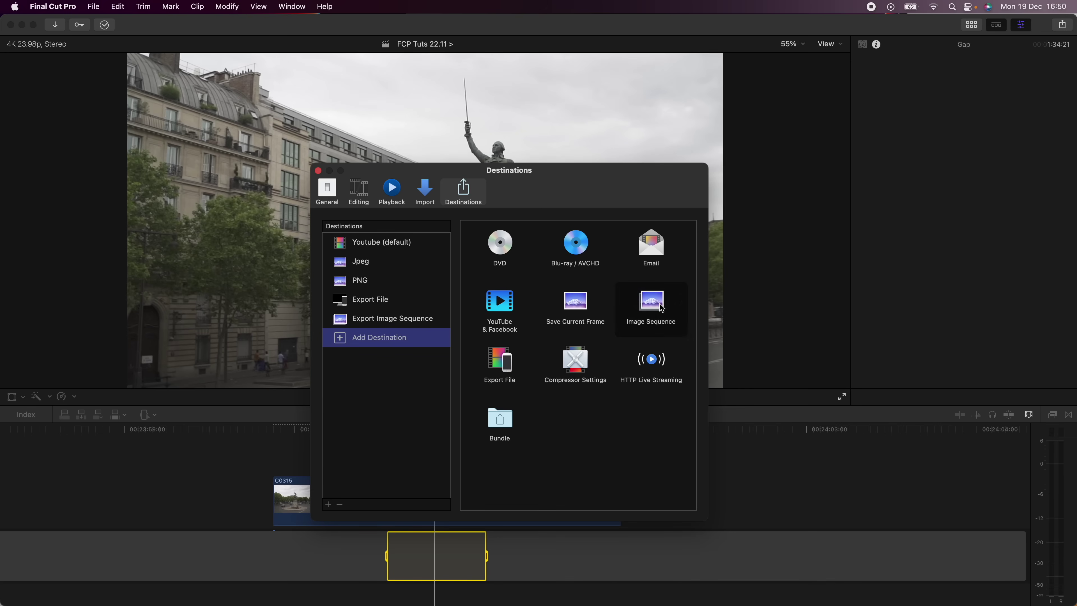
left_click_drag(655, 307, 386, 378)
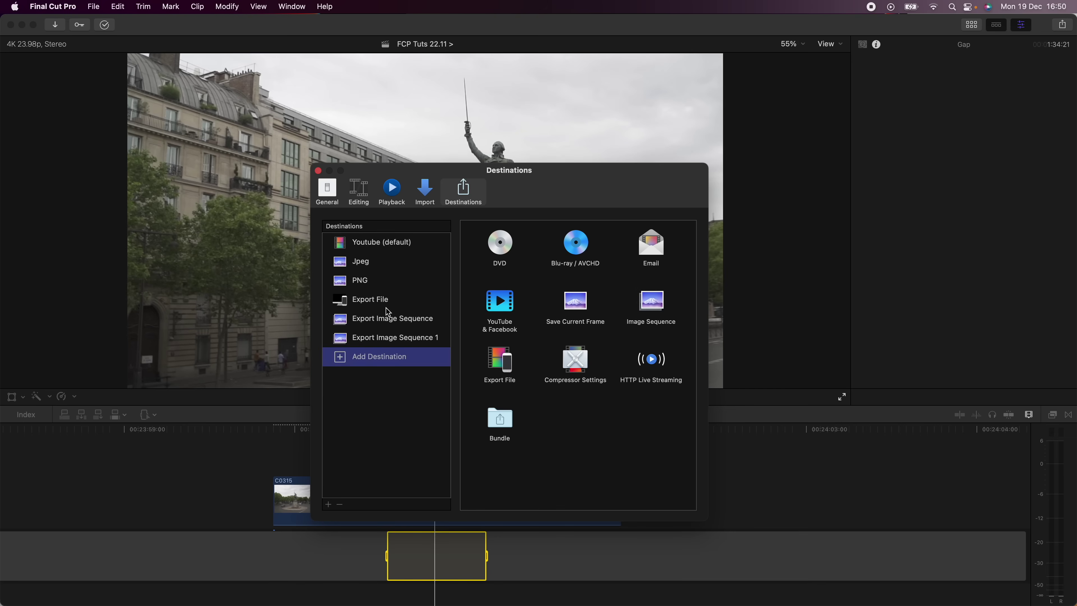
key("super+w")
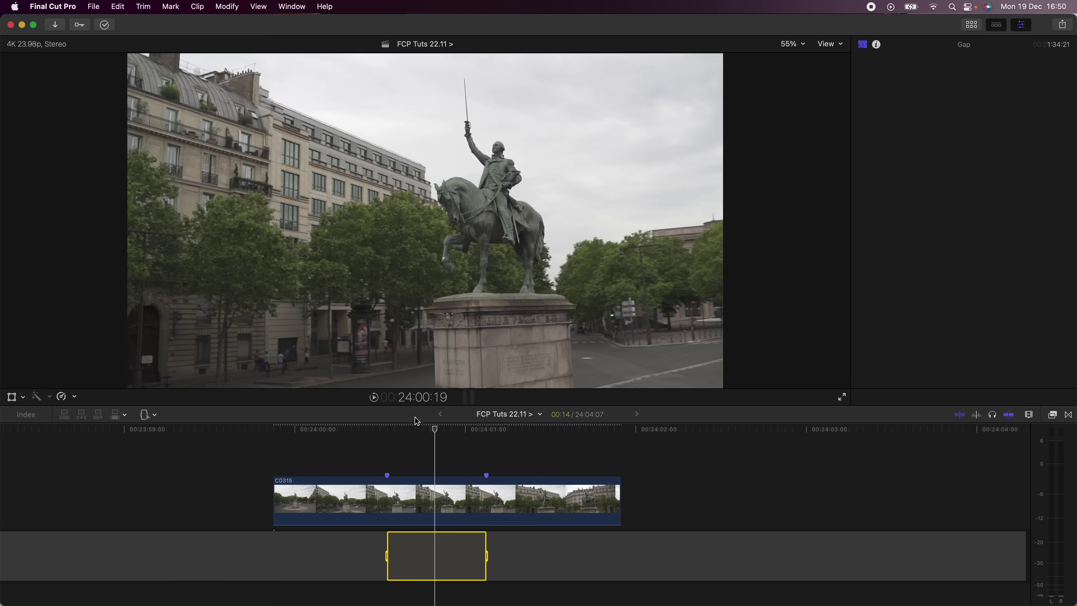
- Export the selected range as a JPEG image sequence named 'test seq'
left_click(1063, 25)
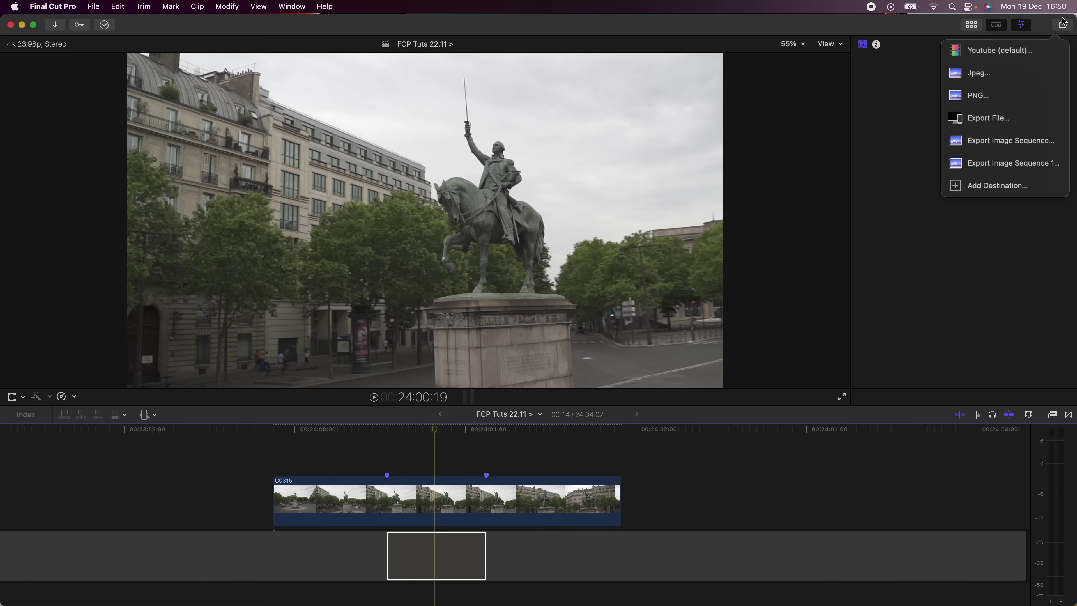
left_click(1001, 142)
key("Return")
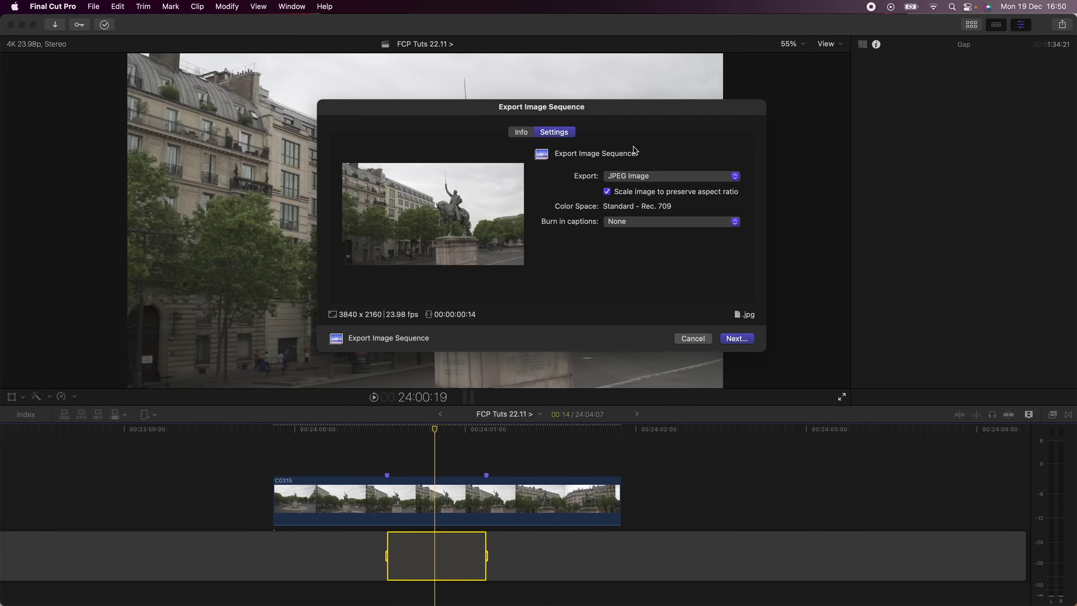
left_click(634, 175)
left_click(638, 176)
left_click(737, 338)
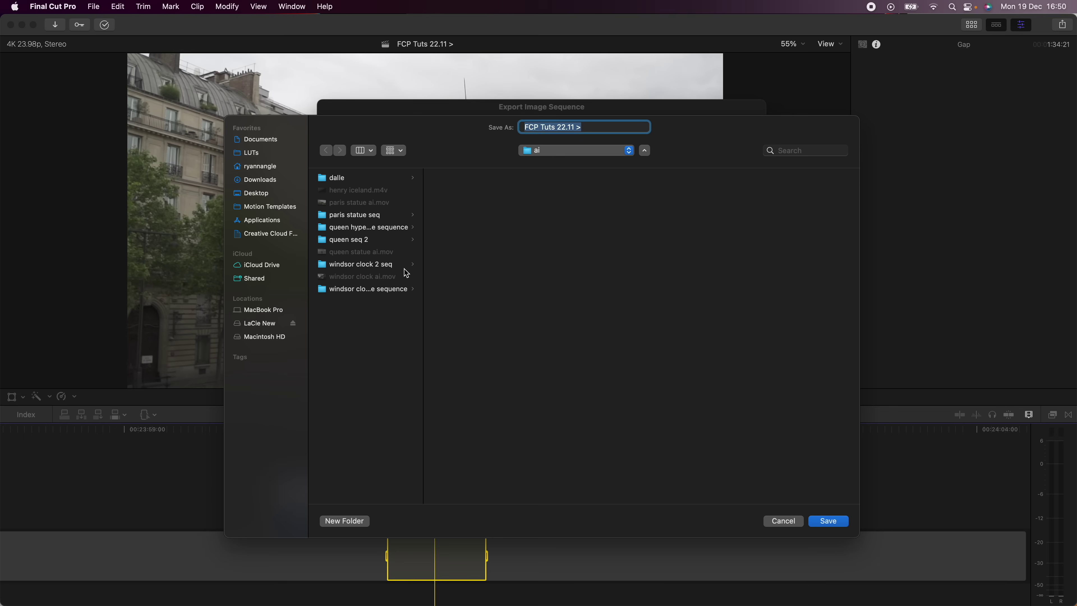
type("test seq")
key("Return")
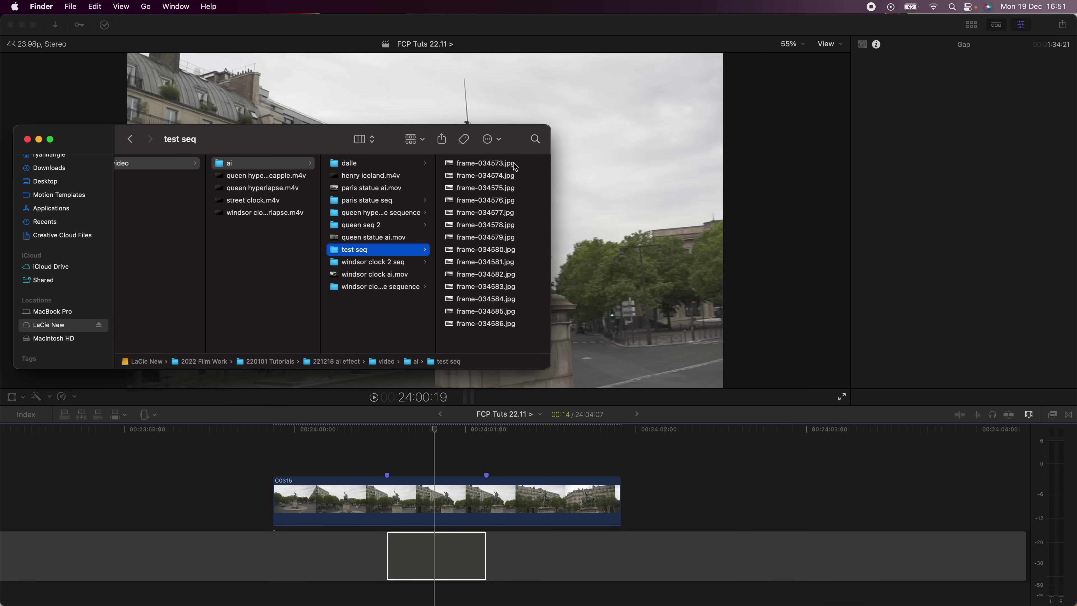
- Quick Look through the exported frames starting at frame-034573.jpg, then switch to the DALL-E page
left_click(500, 164)
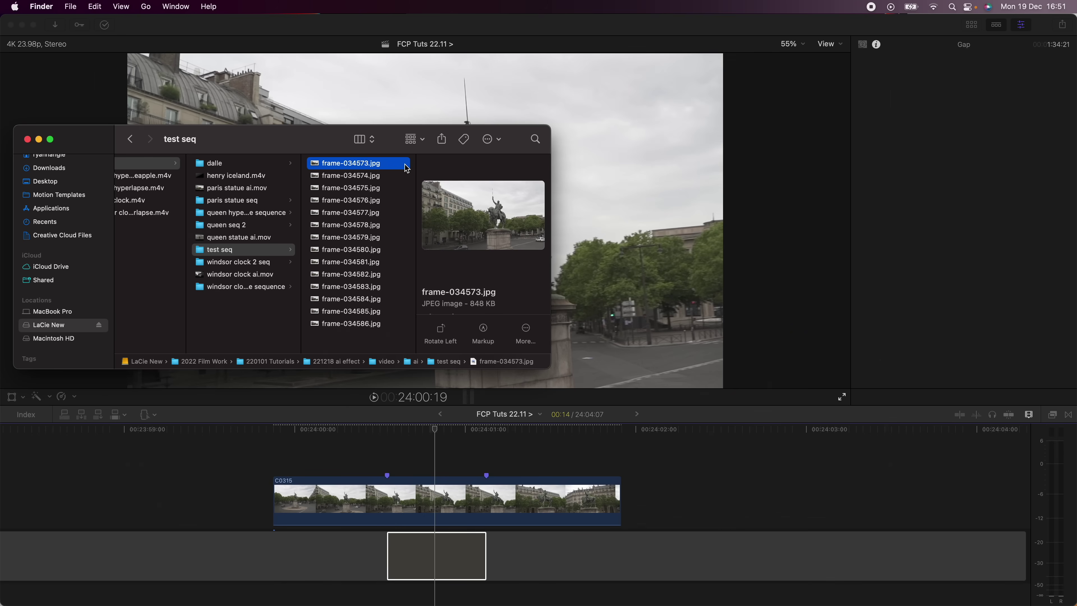
key("space")
key("Down")
key("Down")
key("Down")
key("space")
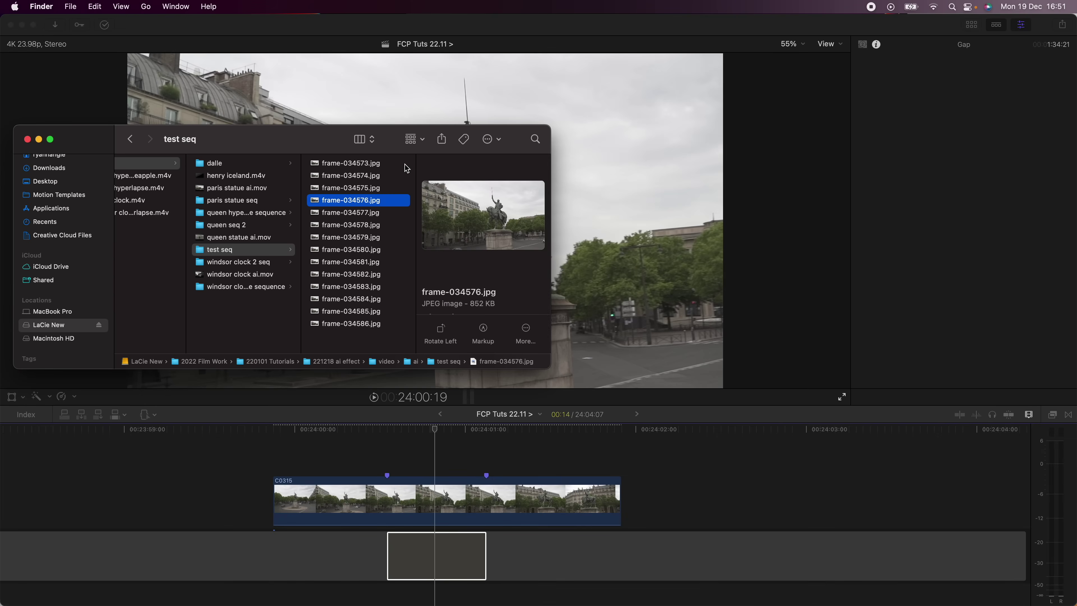
key("Down")
key("Up")
key("Up")
key("Up")
key("Up")
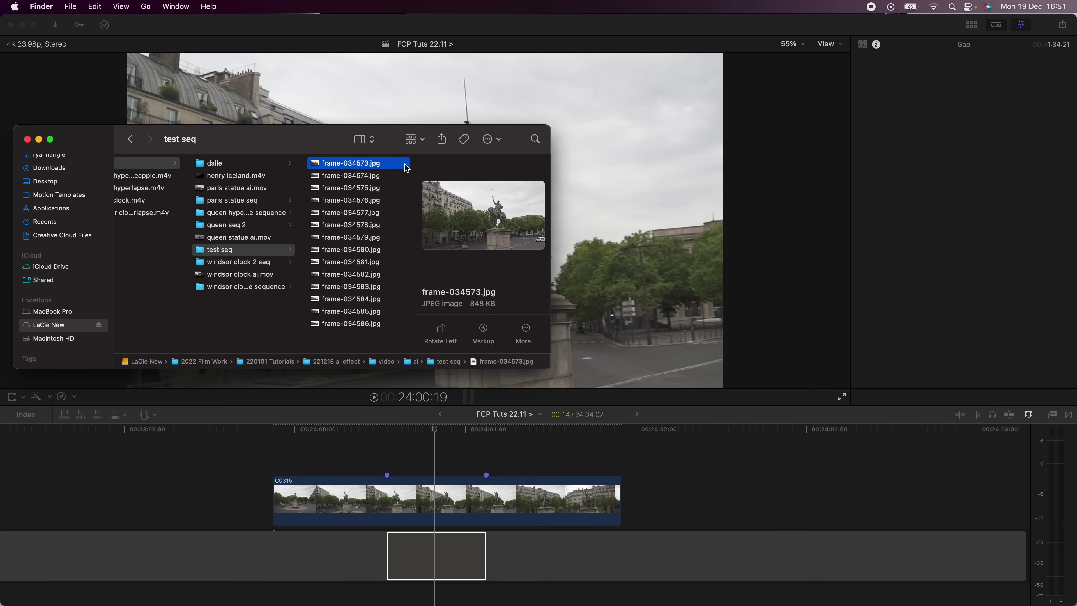
key("super+Tab")
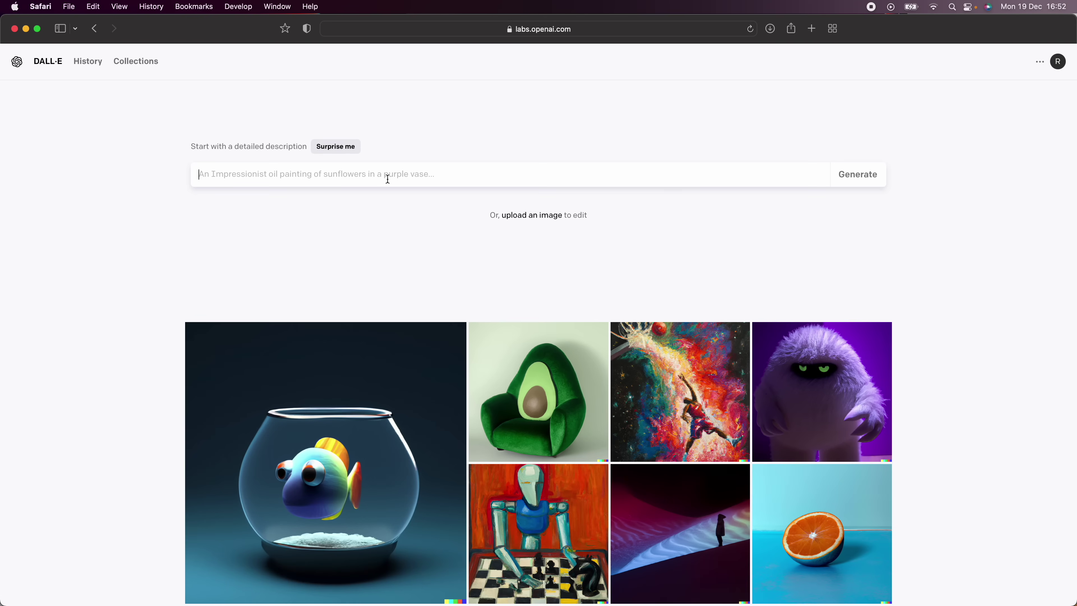
- Upload frame-034573.jpg from 'test seq' at full size, skipping cropping, and place it on the canvas
left_click(521, 220)
left_click(747, 313)
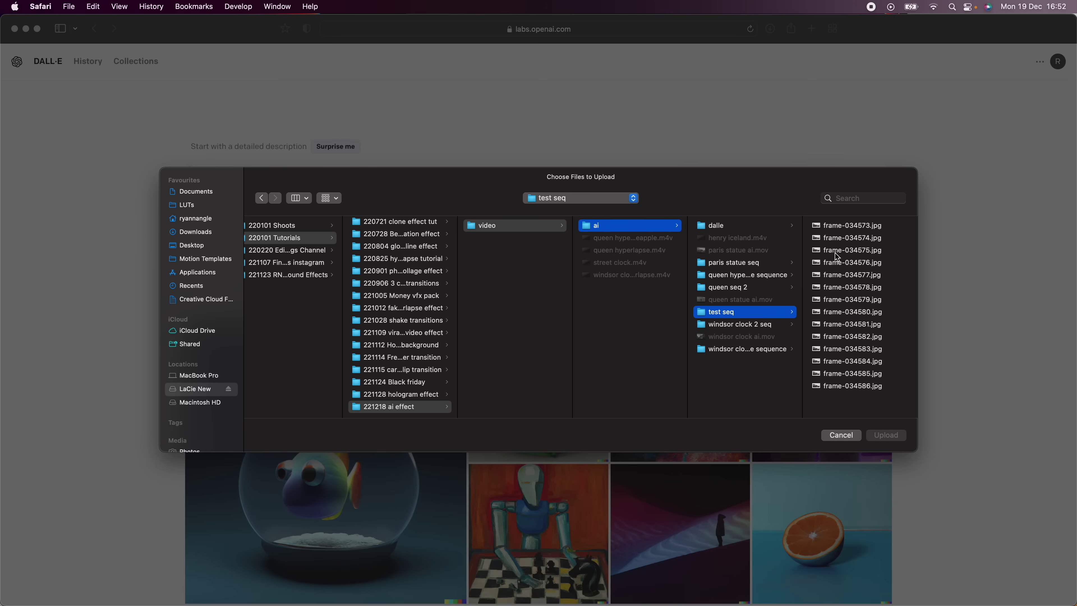
left_click(843, 226)
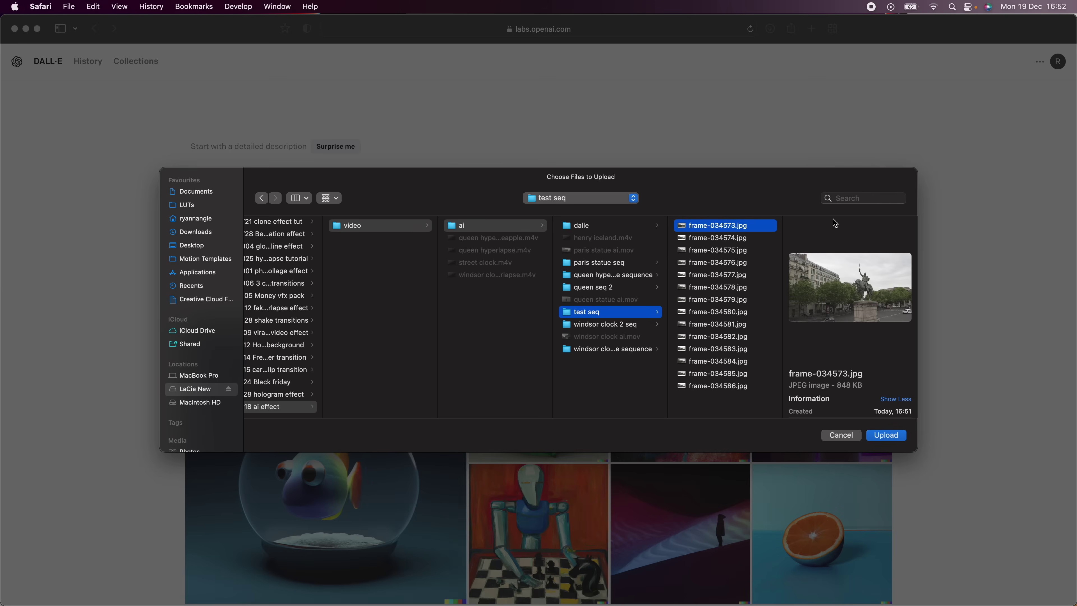
left_click(881, 435)
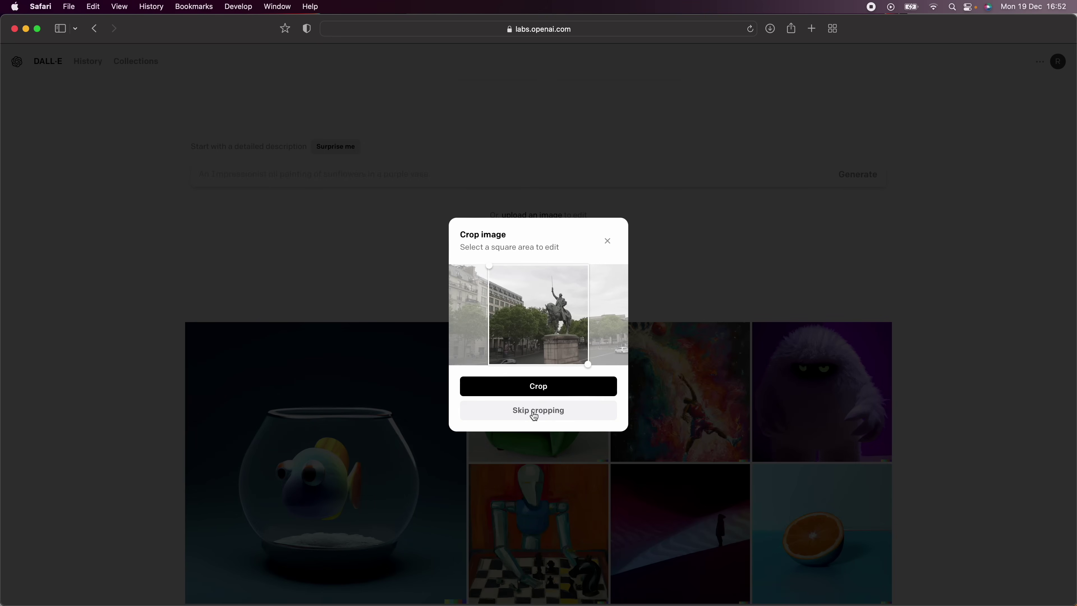
left_click(533, 415)
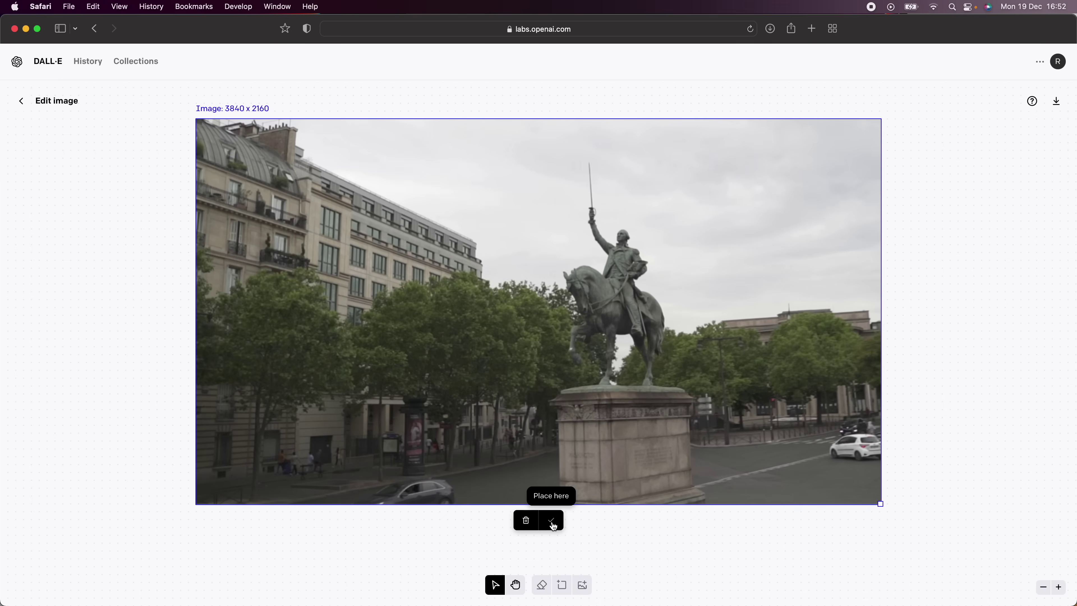
left_click(551, 520)
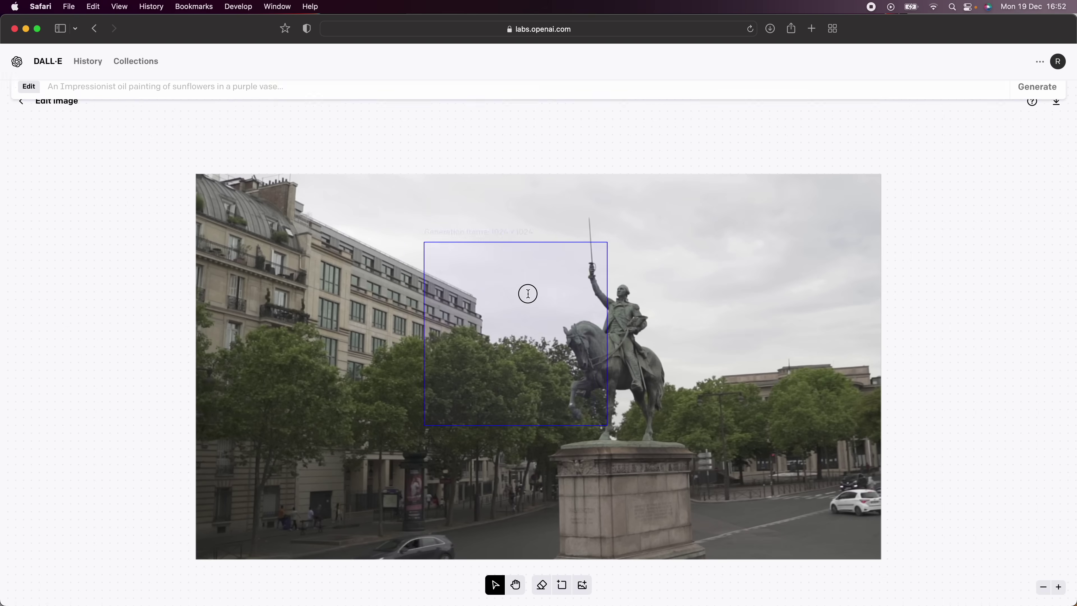
- Place the 1024 x 1024 generation frame over the statue and erase its raised arm and sword
left_click(606, 265)
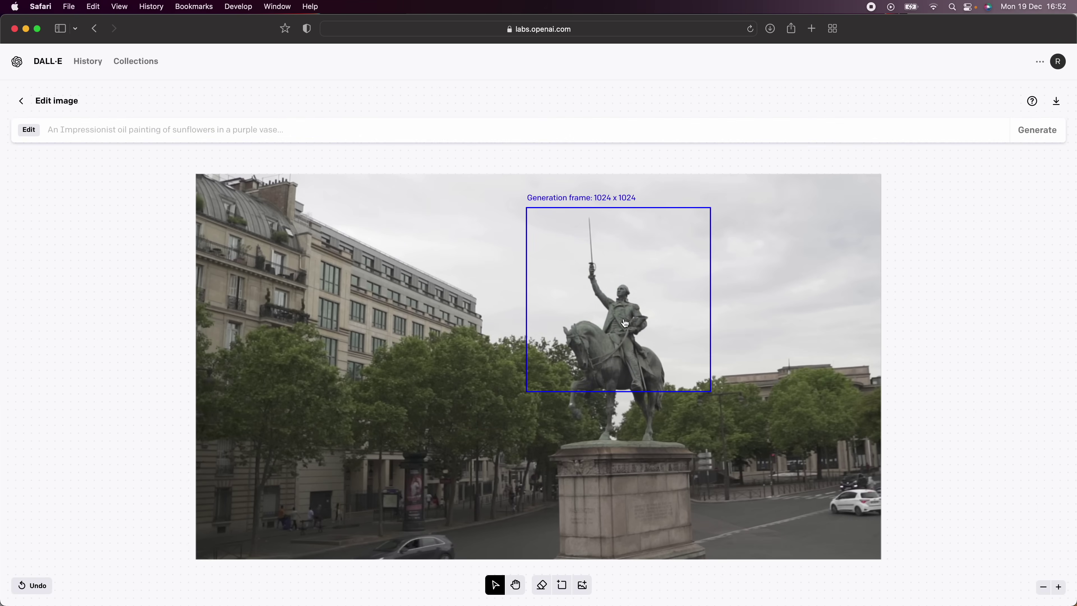
left_click(541, 587)
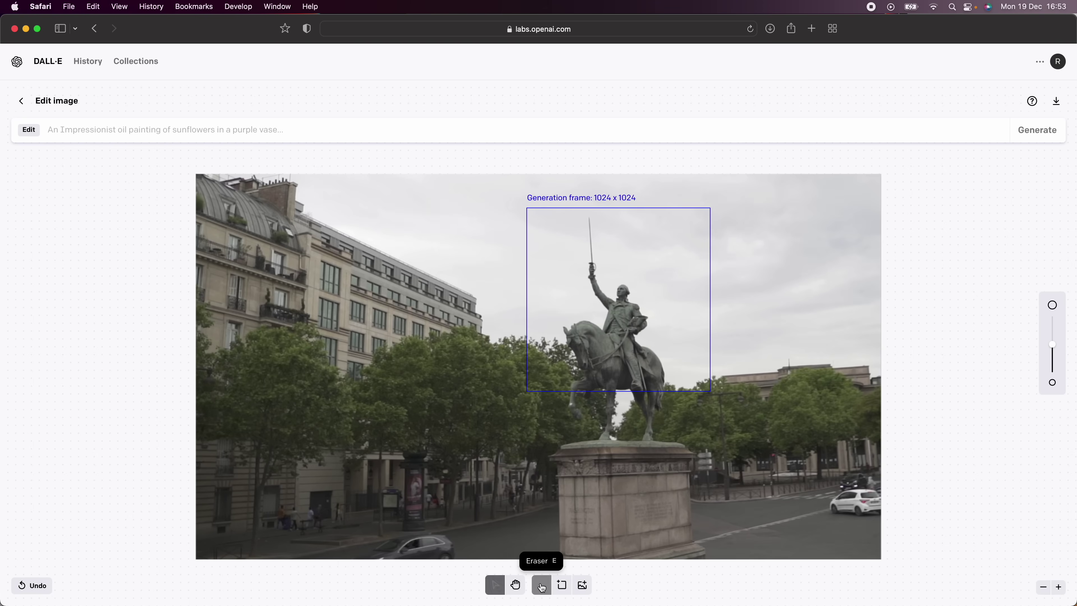
mouse_move(587, 224)
left_mouse_down()
mouse_move(598, 288)
mouse_move(608, 304)
mouse_move(622, 294)
mouse_move(640, 317)
mouse_move(633, 330)
mouse_move(613, 326)
left_mouse_up()
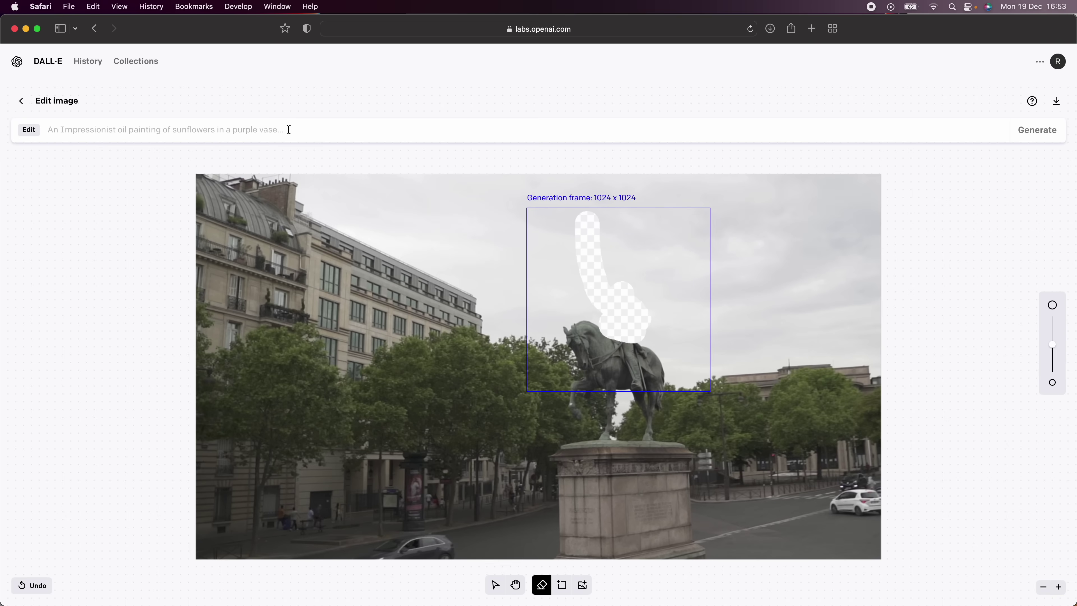
- Enter the 'statue holding a sword' prompt, erase slightly more around the rider, and generate
left_click(221, 124)
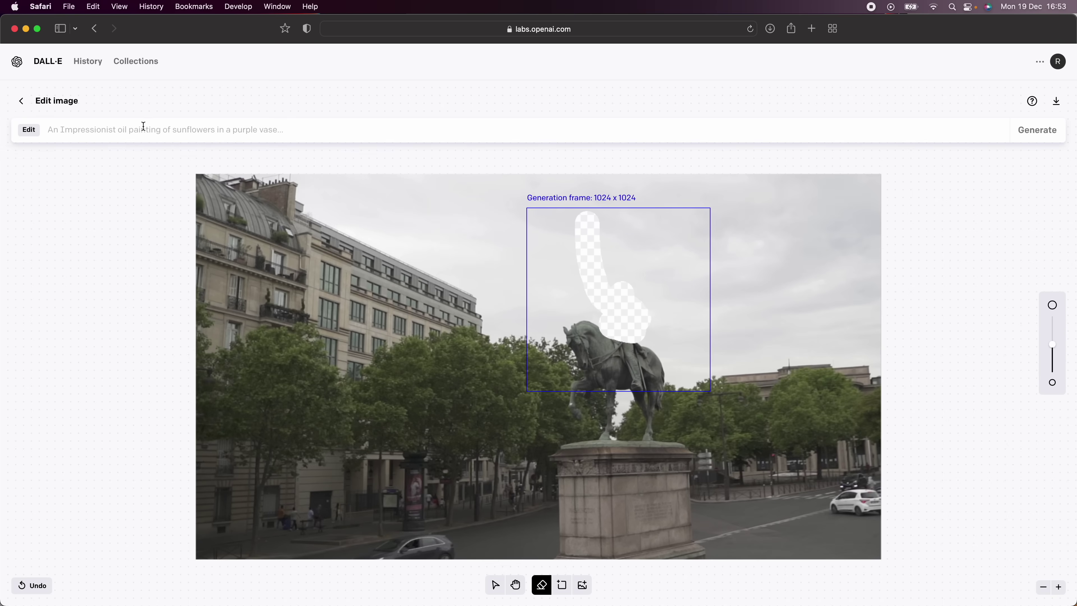
type("statue holding a sword")
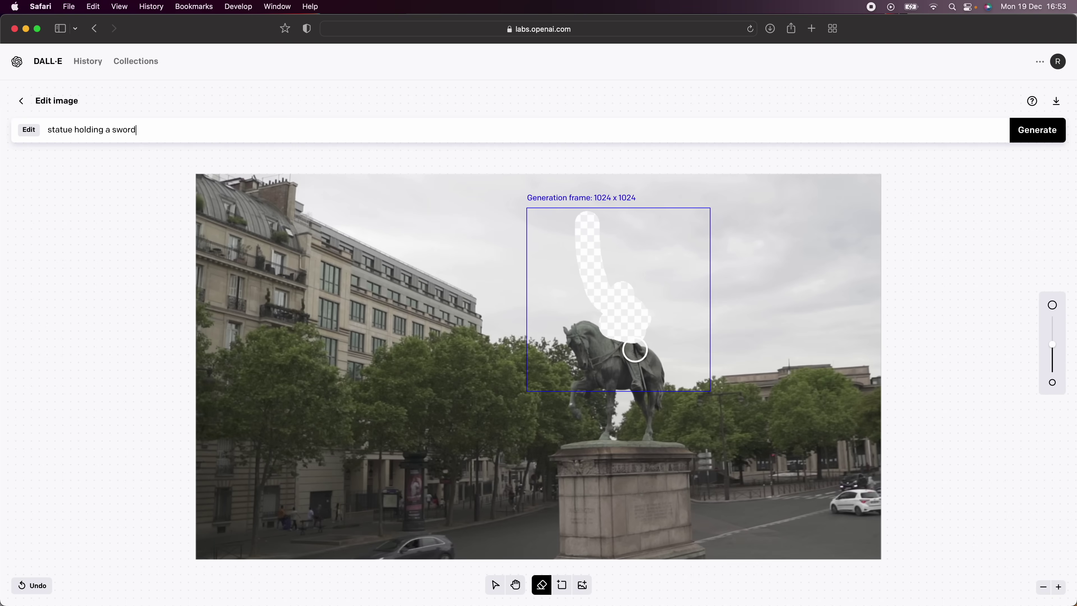
left_click(631, 330)
left_click(1034, 132)
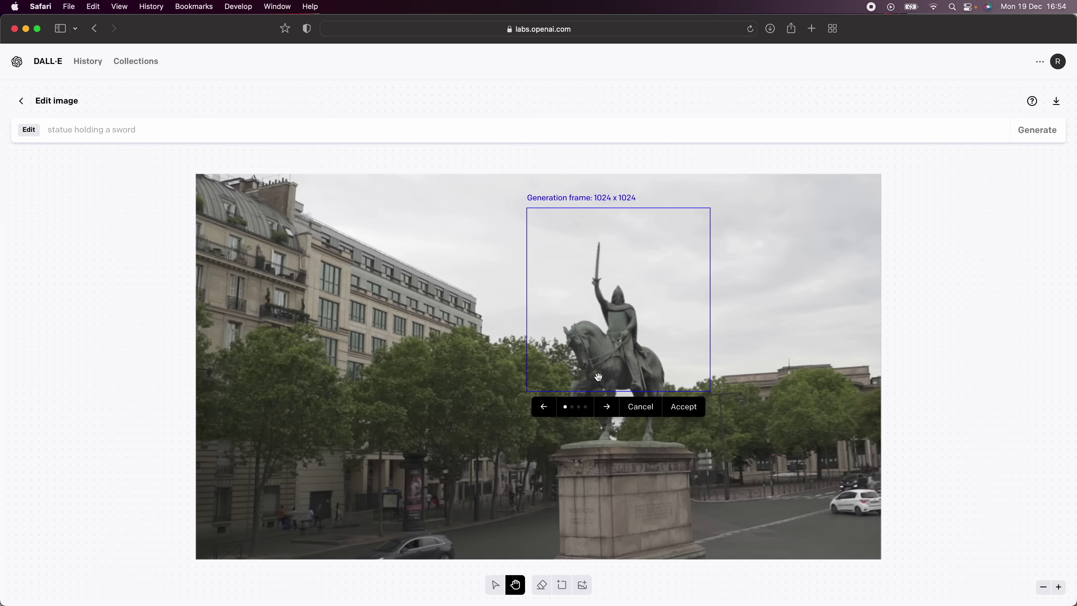
- Browse the four sword variants and accept the one raising a long sword
left_click(607, 407)
left_click(606, 407)
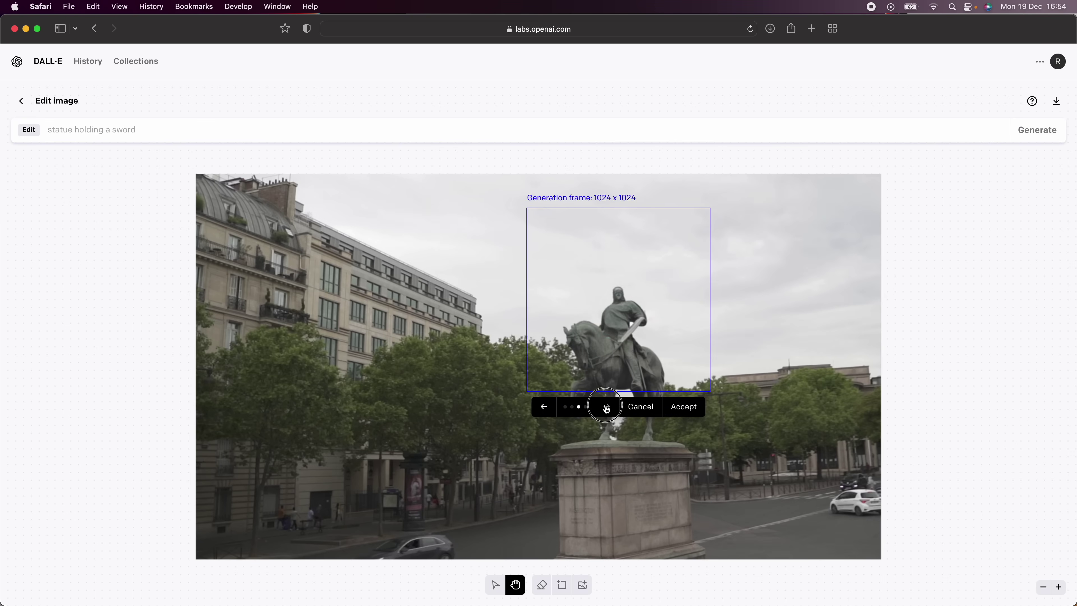
left_click(606, 407)
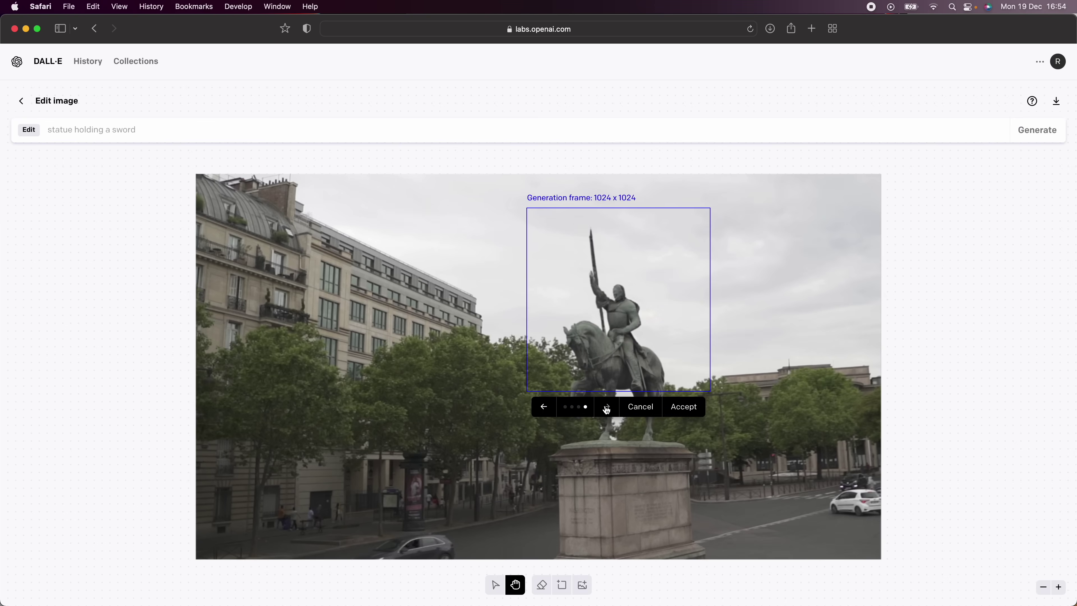
left_click(606, 407)
left_click(606, 408)
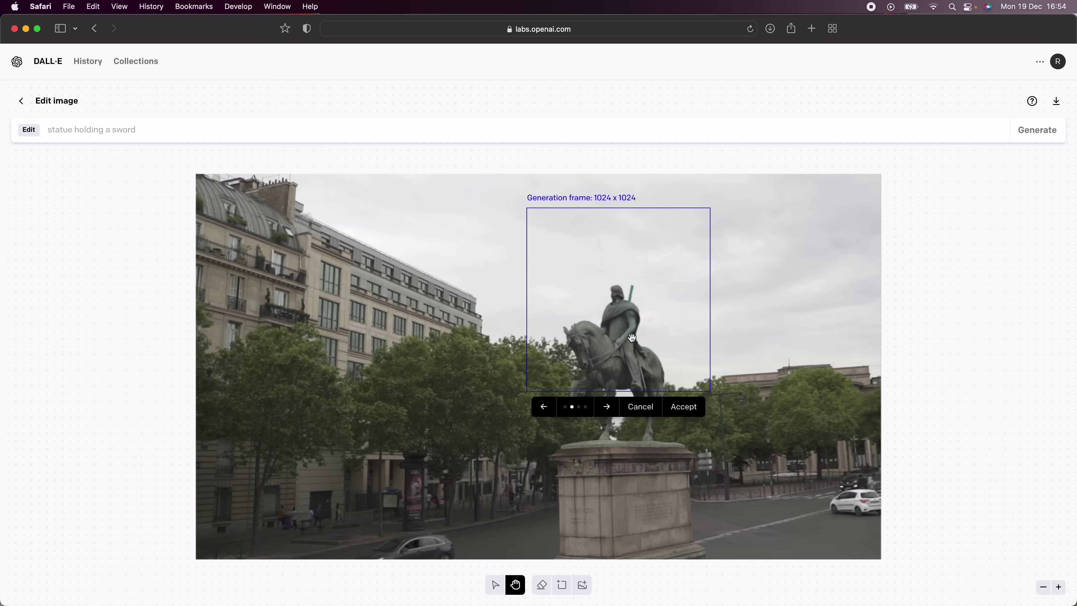
left_click(607, 408)
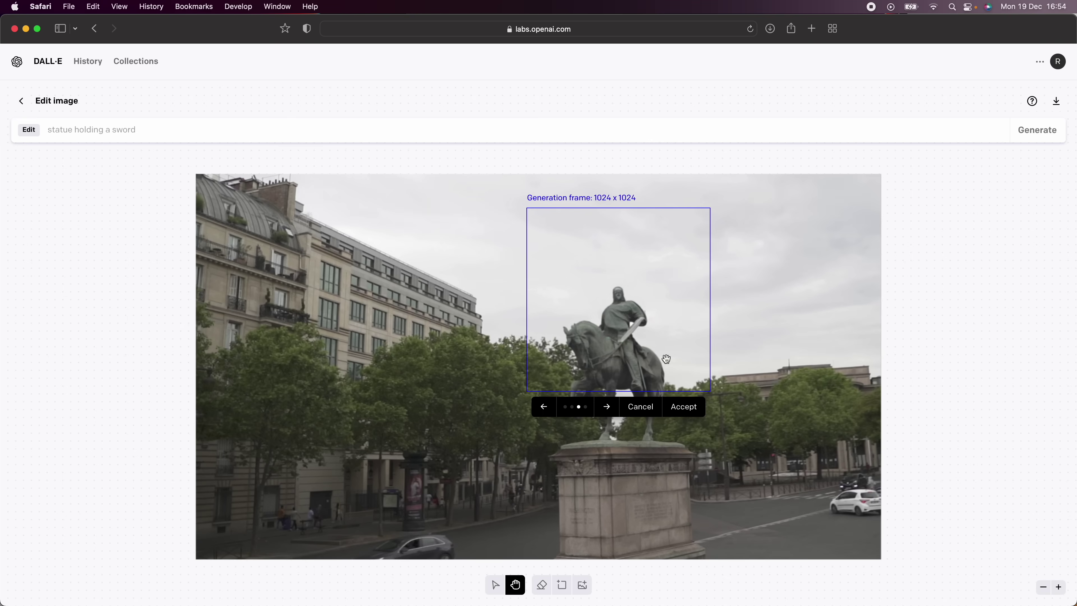
left_click(609, 408)
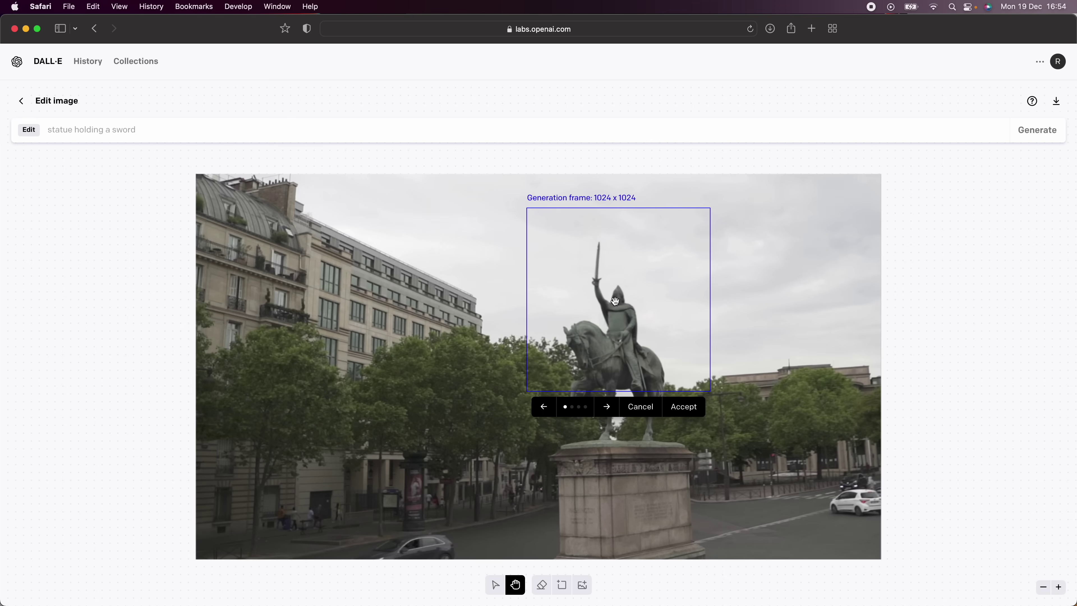
left_click(684, 407)
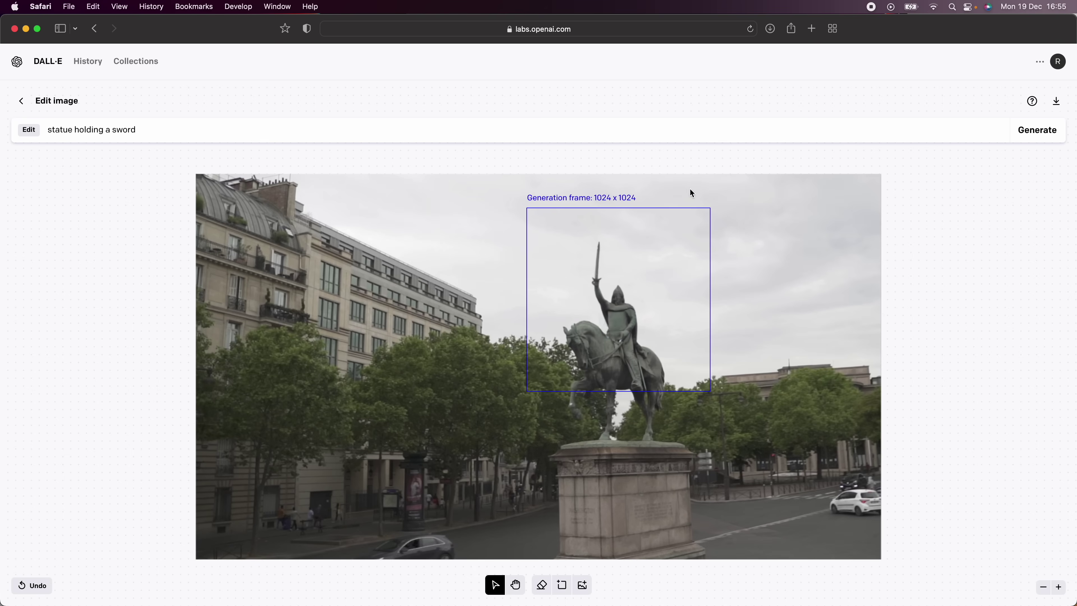
- Download the edited image and go back to the DALL-E home page
left_click(1059, 104)
left_click(22, 104)
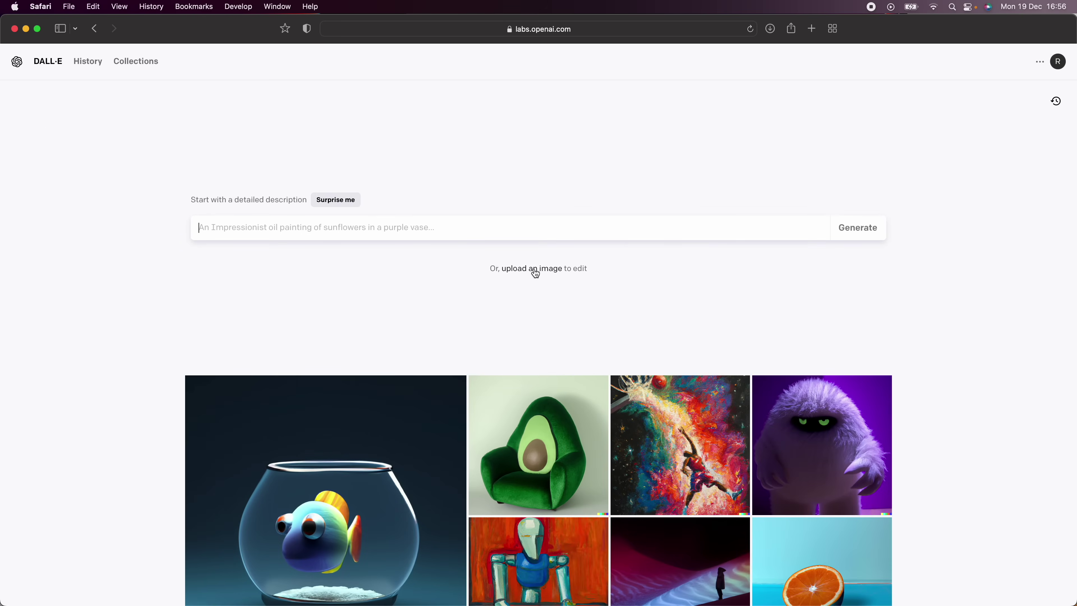
- Upload frame-034574.jpg uncropped and move the 1024 x 1024 generation frame onto the statue
left_click(535, 273)
left_click(331, 238)
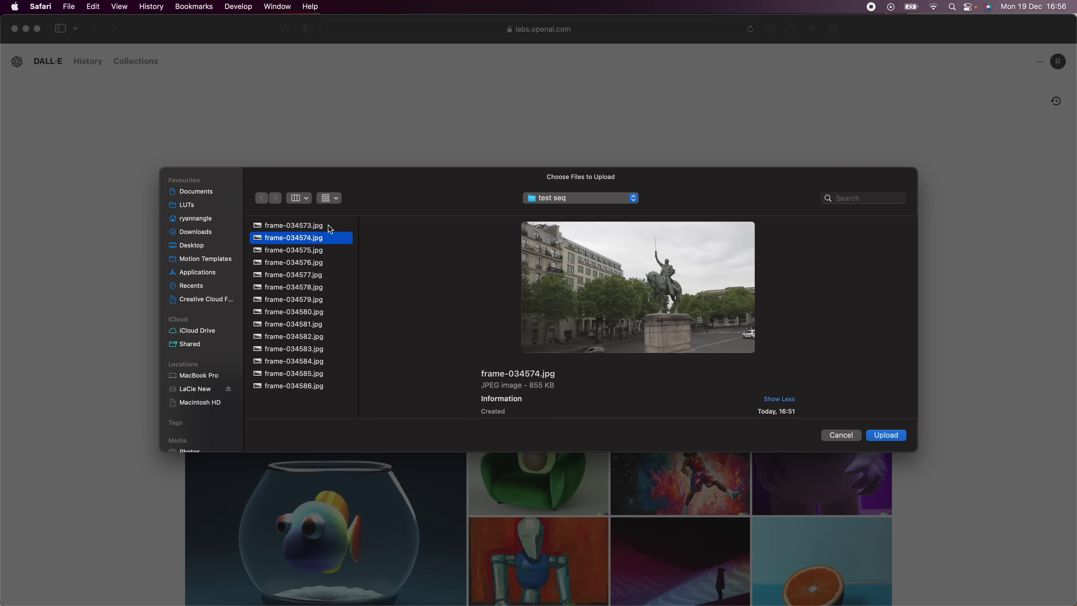
left_click(883, 437)
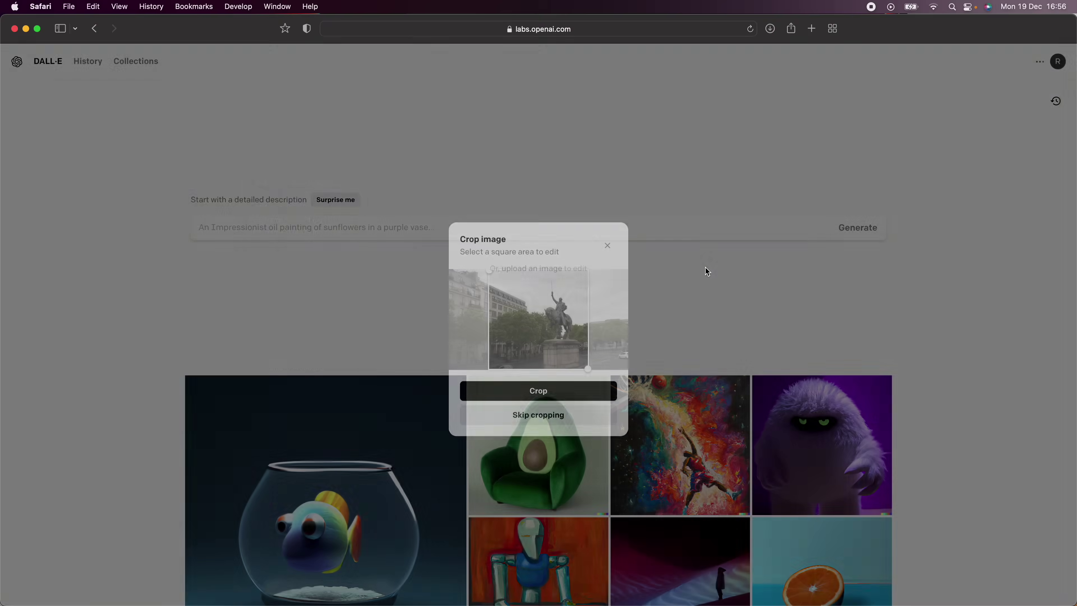
left_click(535, 412)
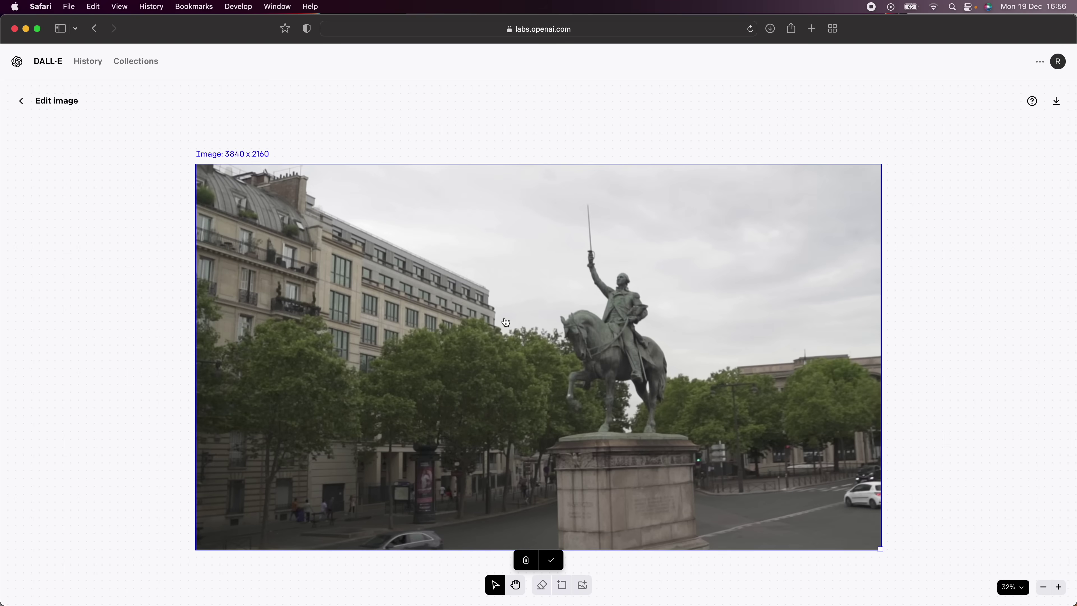
left_click(551, 560)
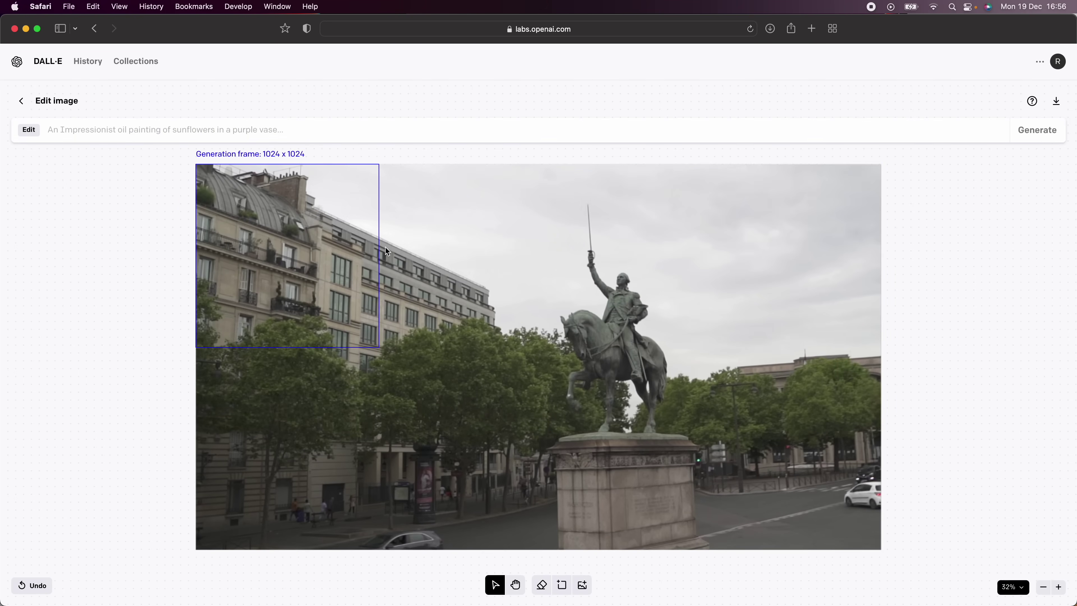
mouse_move(297, 253)
left_mouse_down()
mouse_move(623, 285)
mouse_move(612, 285)
left_mouse_up()
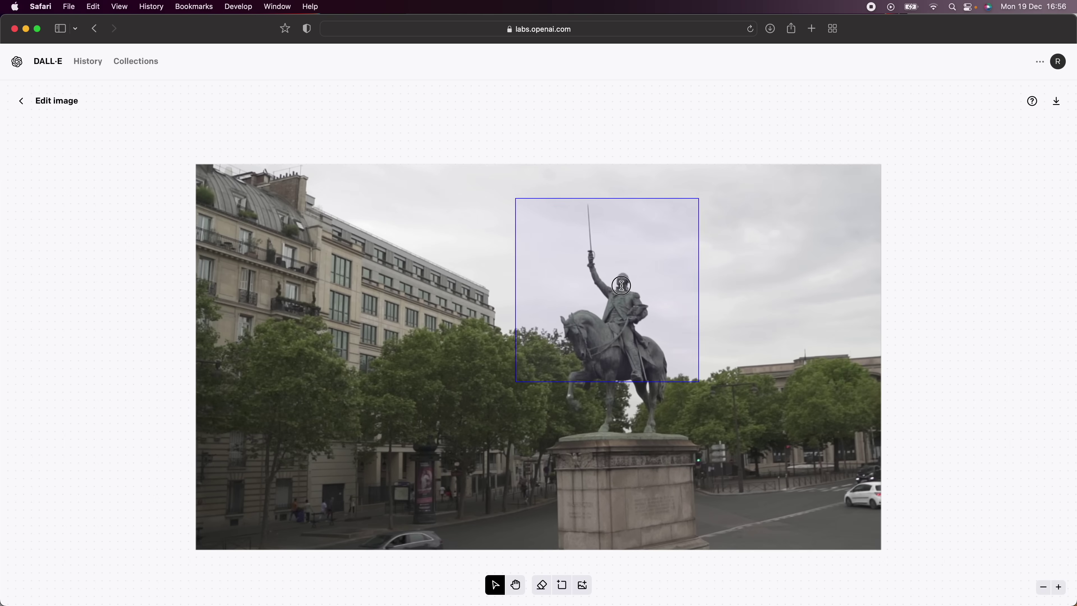
left_click(547, 587)
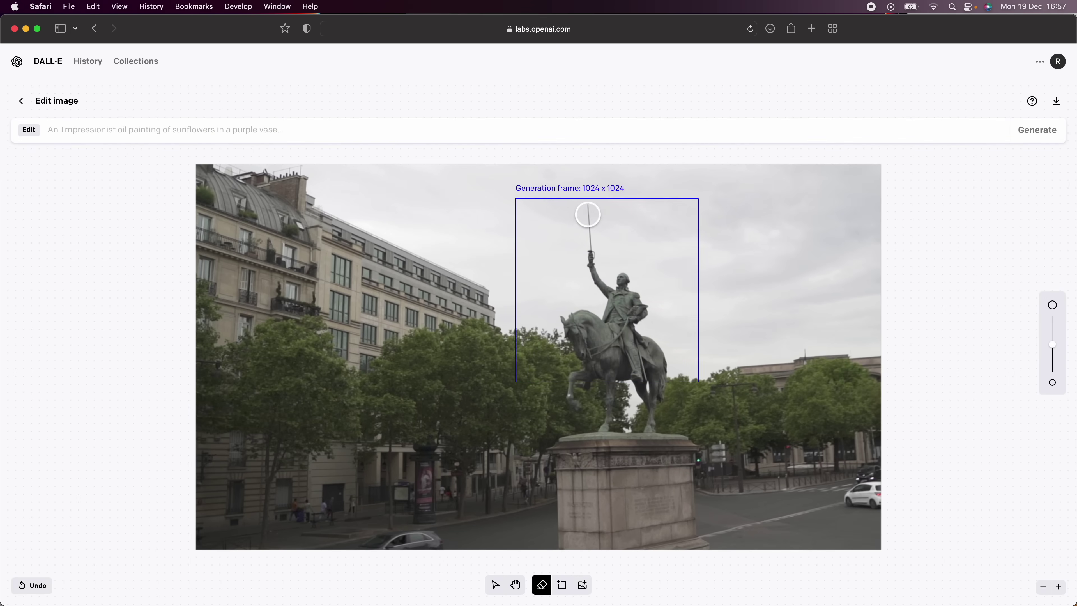
- Erase the sword and head, generate 'statue holding a axe', accept it and download the image
left_click_drag(588, 215, 602, 289)
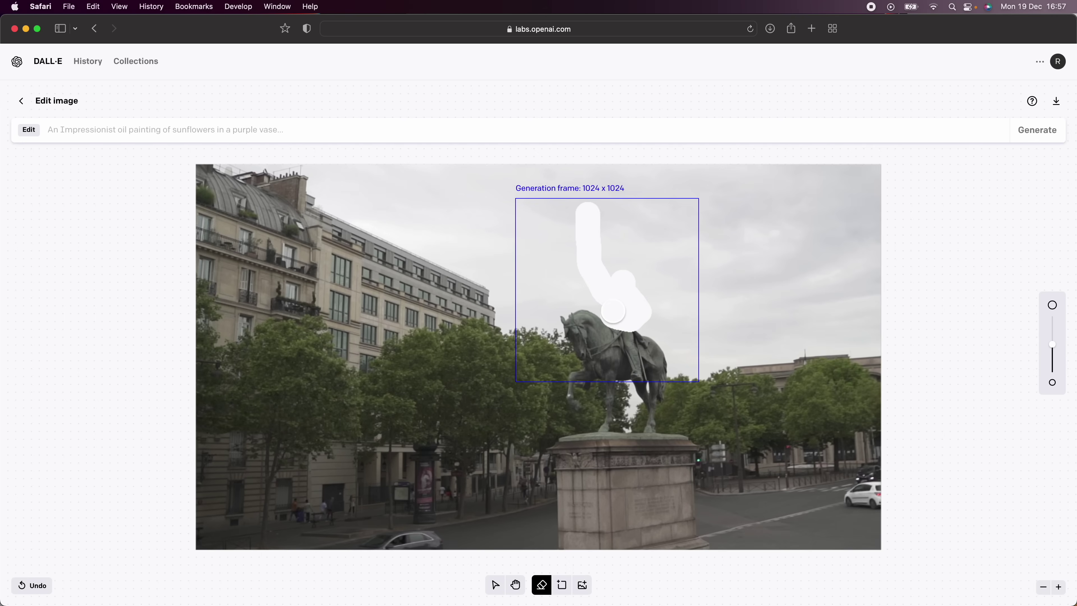
left_click_drag(614, 311, 614, 312)
left_click(263, 127)
type("statue holding a axe")
key("Return")
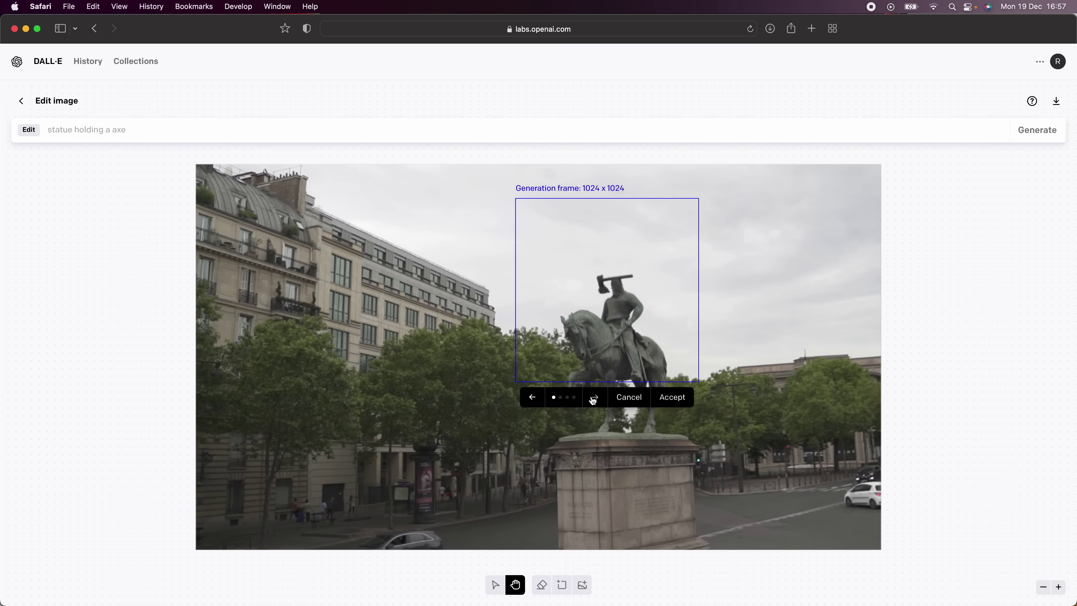
left_click(672, 397)
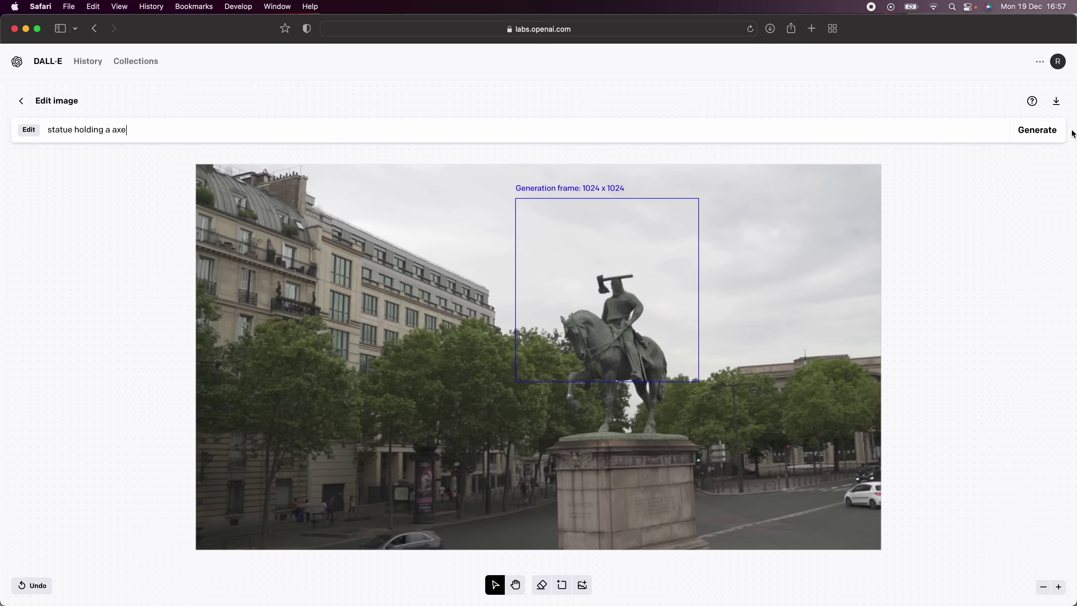
left_click(1057, 104)
- Import the 15 DALL-E statue images from the dalle folder into the Final Cut Pro browser
left_click(592, 585)
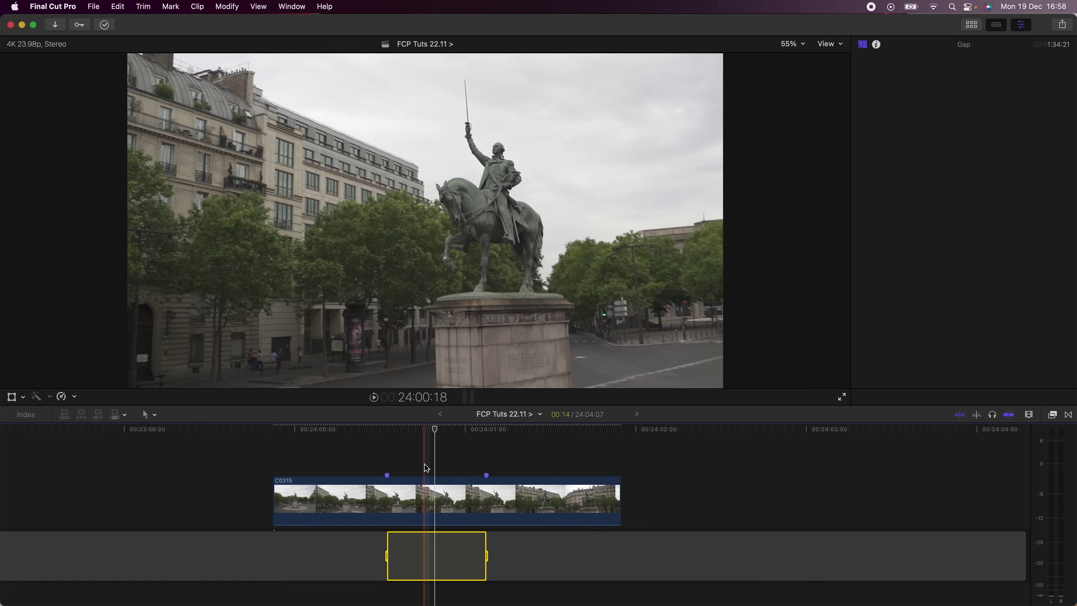
scroll(426, 468, "up", 2)
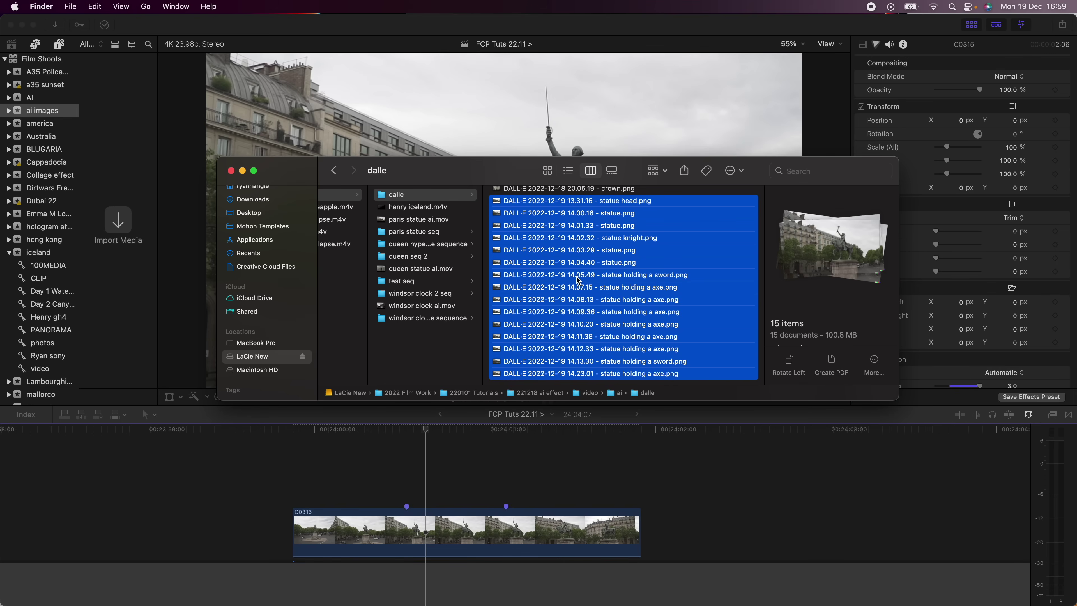
left_click_drag(558, 263, 120, 138)
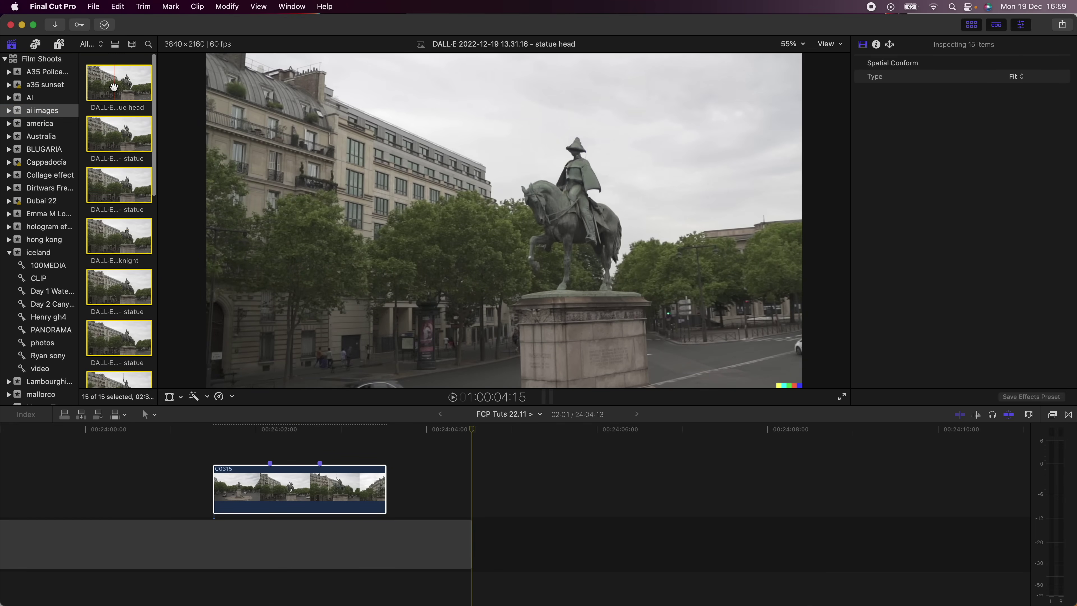
- Line up the 15 image clips in the timeline after clip C0315
left_click_drag(113, 85, 514, 504)
key("super+minus")
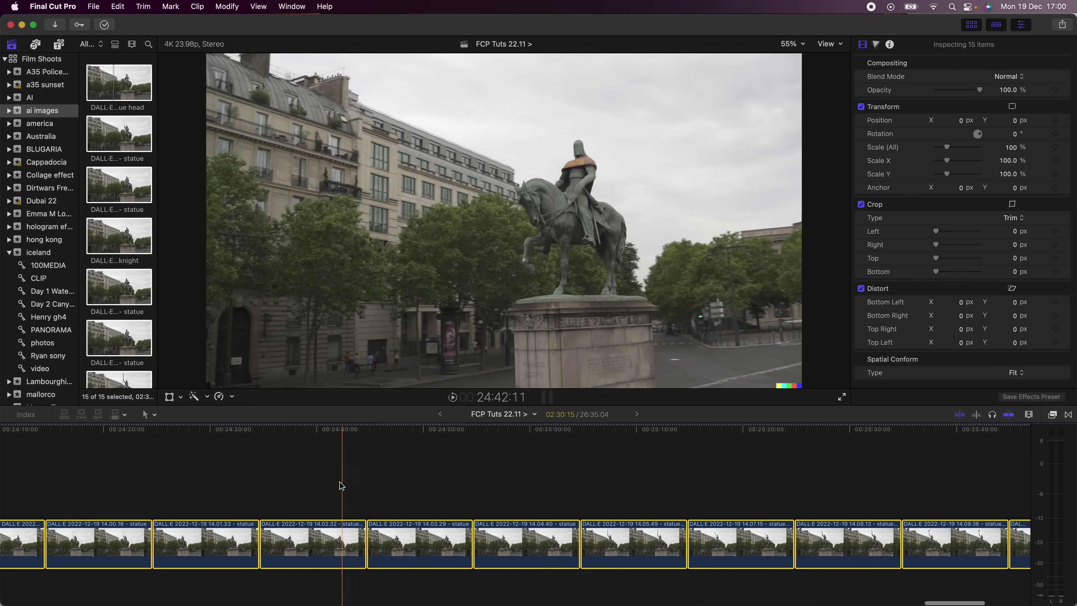
key("Up")
key("Up")
key("Up")
key("Up")
- Give all 15 DALL-E clips a duration of 1 and connect them above C0315
scroll(276, 457, "left", 5)
left_click(301, 433)
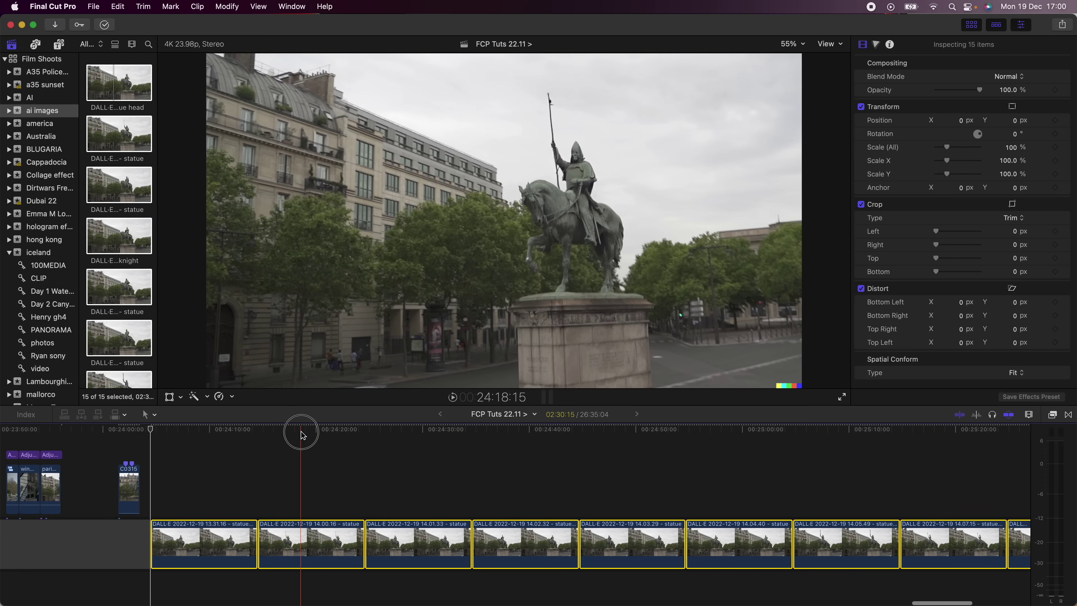
left_click(228, 7)
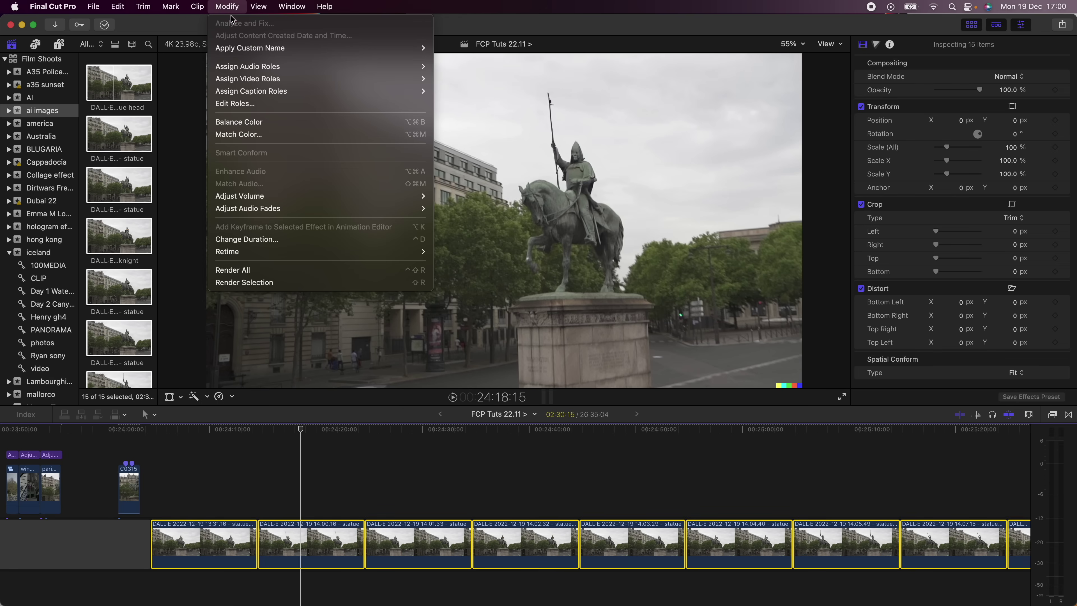
left_click(294, 239)
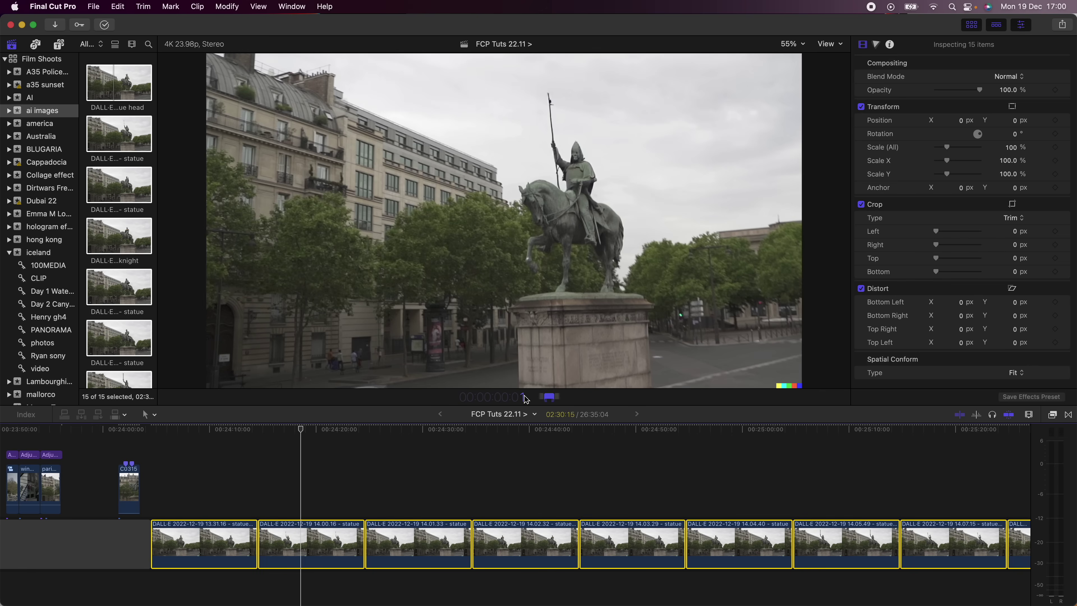
type("1")
key("Return")
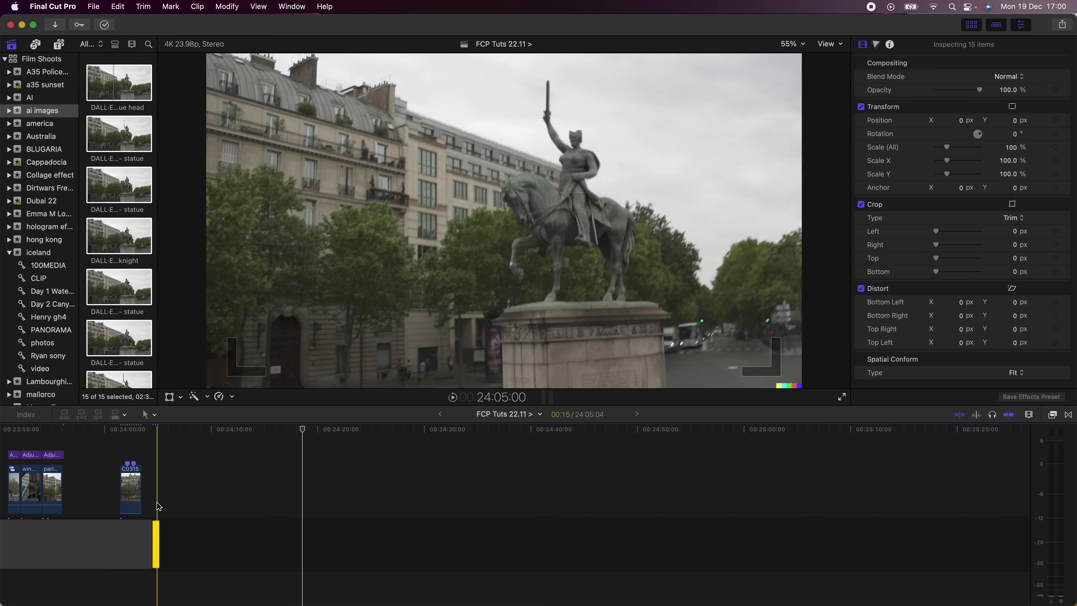
key("super+equal")
key("super+equal")
key("super+equal")
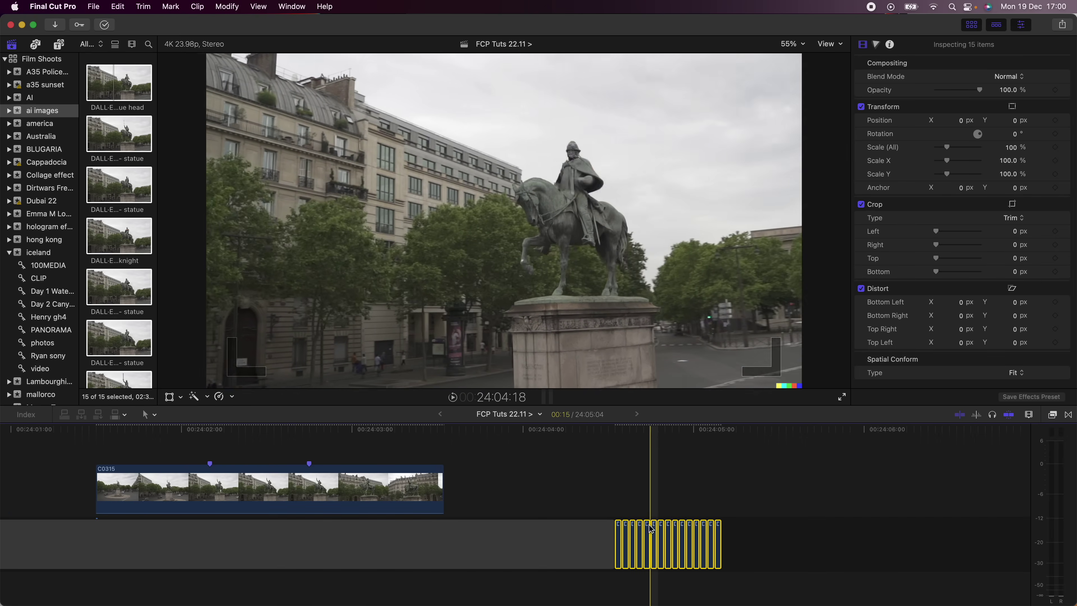
left_click_drag(620, 530, 248, 466)
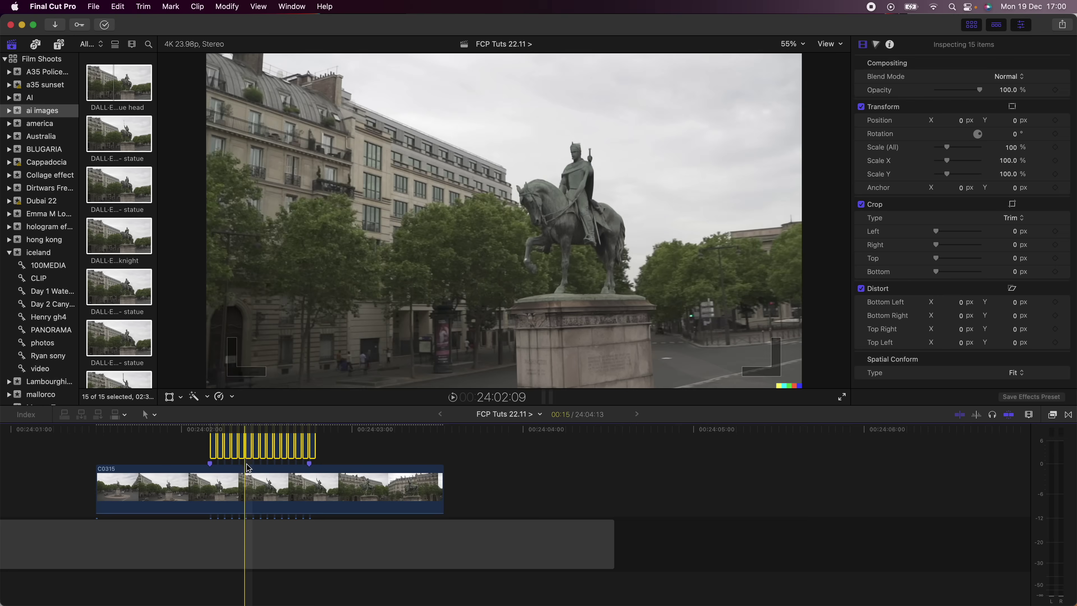
- Play back C0315 with the overlaid stills and park the playhead on the sword statue frame
scroll(245, 470, "left", 5)
scroll(246, 470, "up", 2)
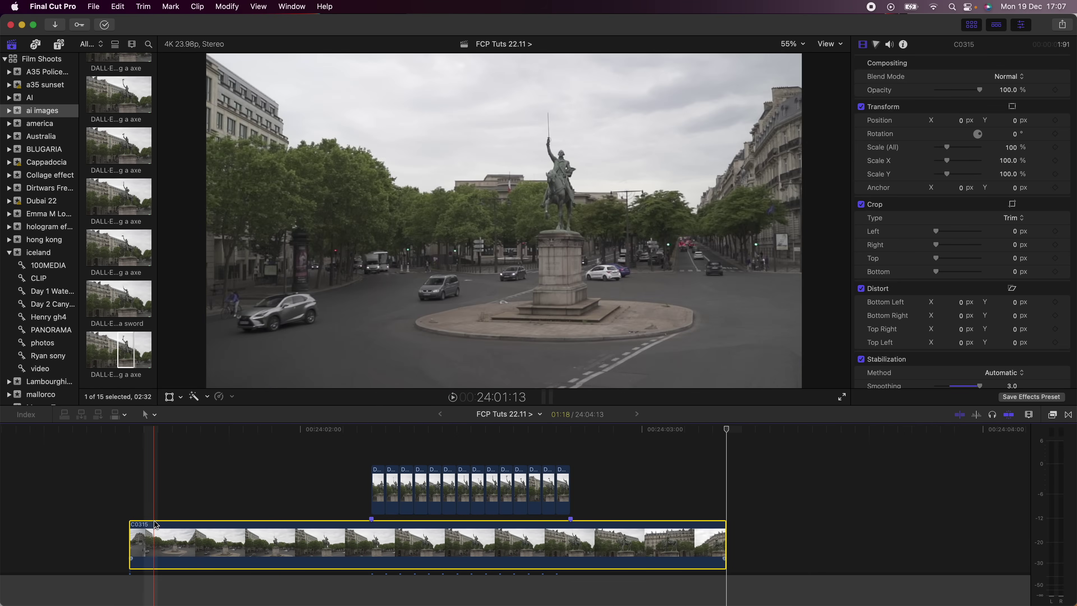
key("space")
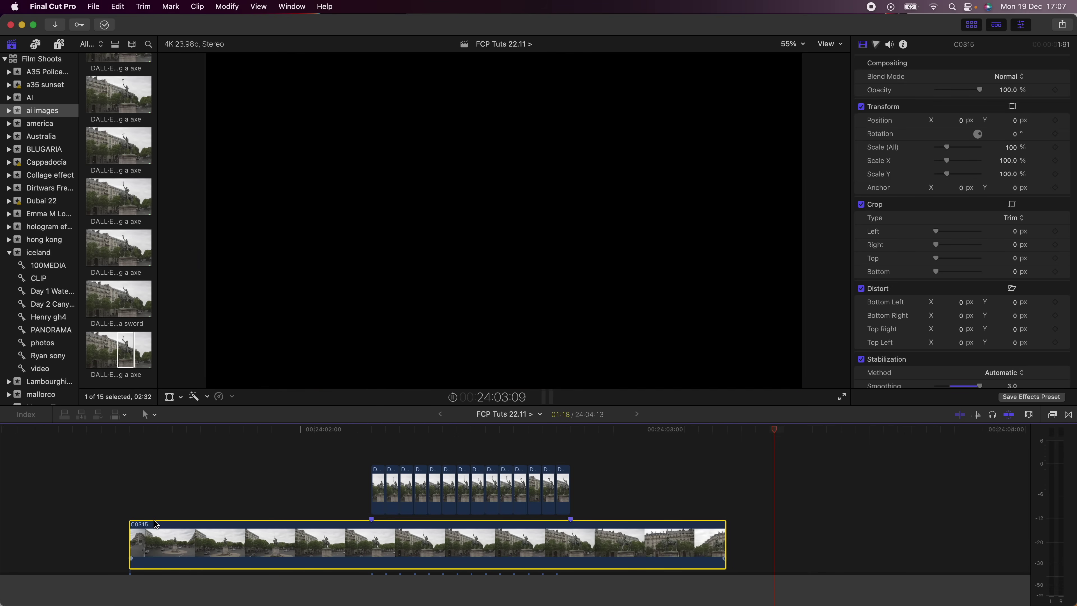
left_click(542, 518)
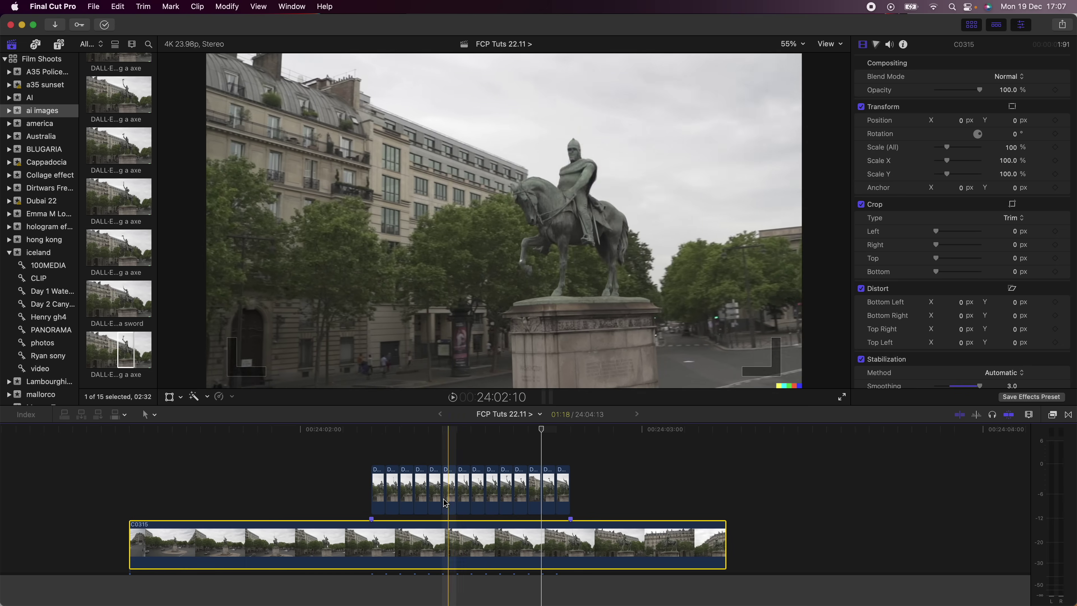
left_click(457, 434)
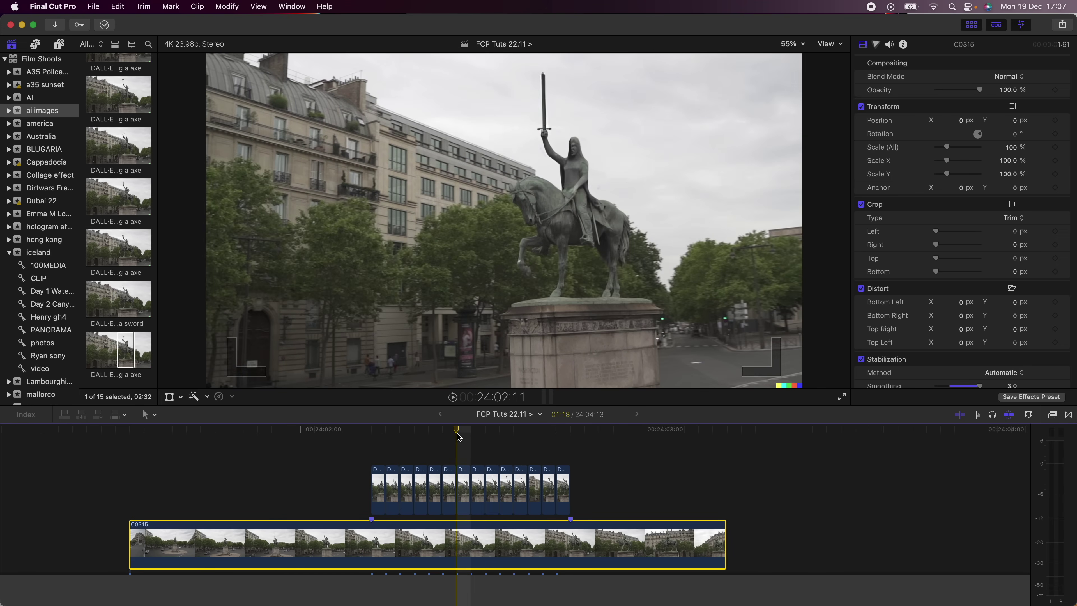
- Mark a range beneath C0315 spanning its full length
scroll(459, 437, "down", 2)
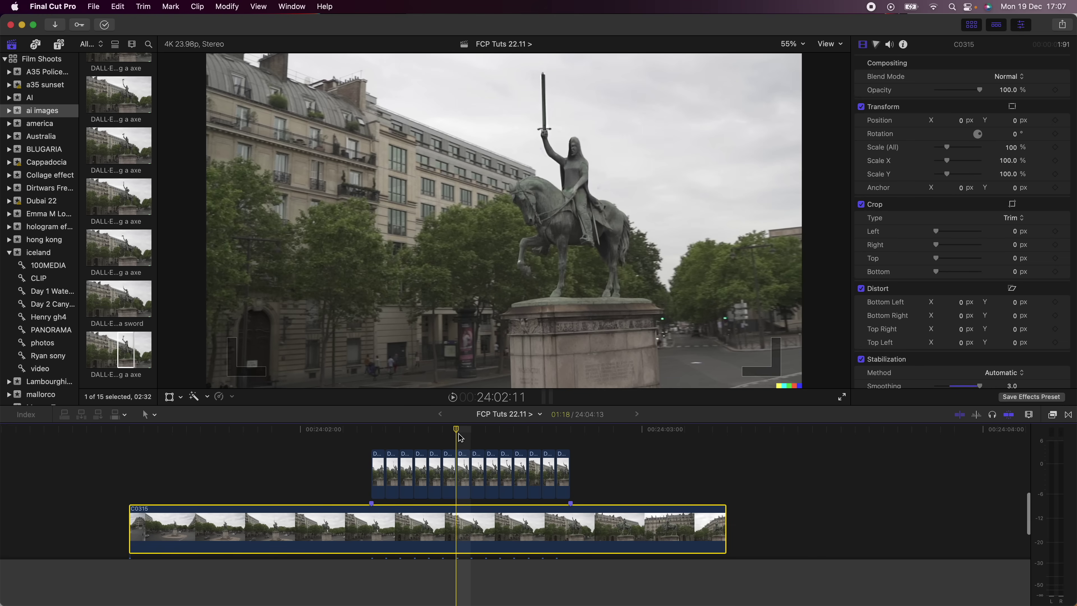
scroll(460, 439, "down", 4)
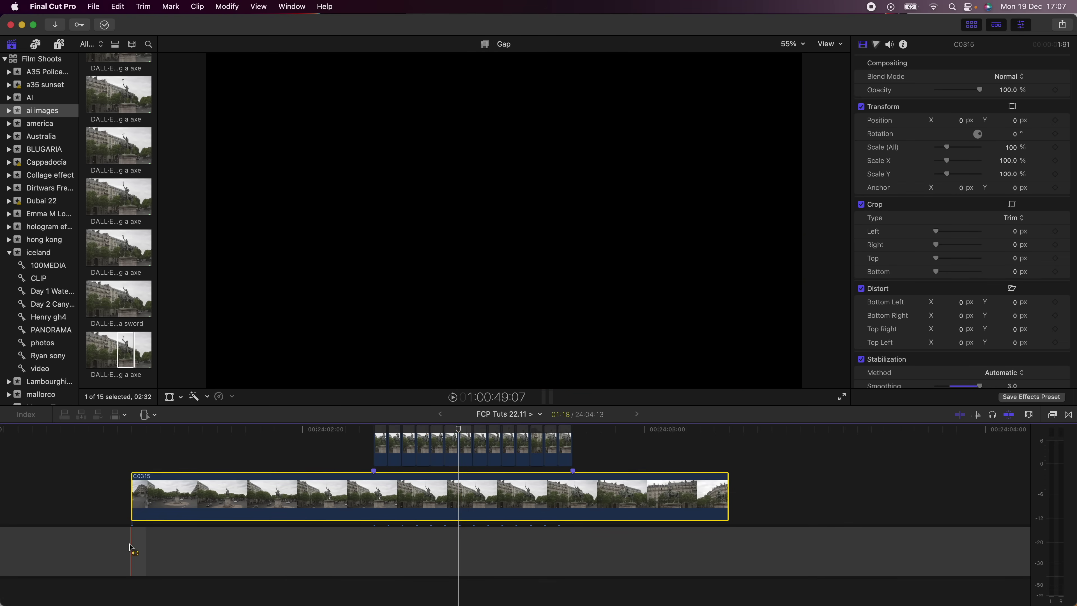
left_click_drag(132, 550, 728, 547)
- Start sharing the range to the default Youtube destination, continuing past the missing-media warning
left_click(471, 430)
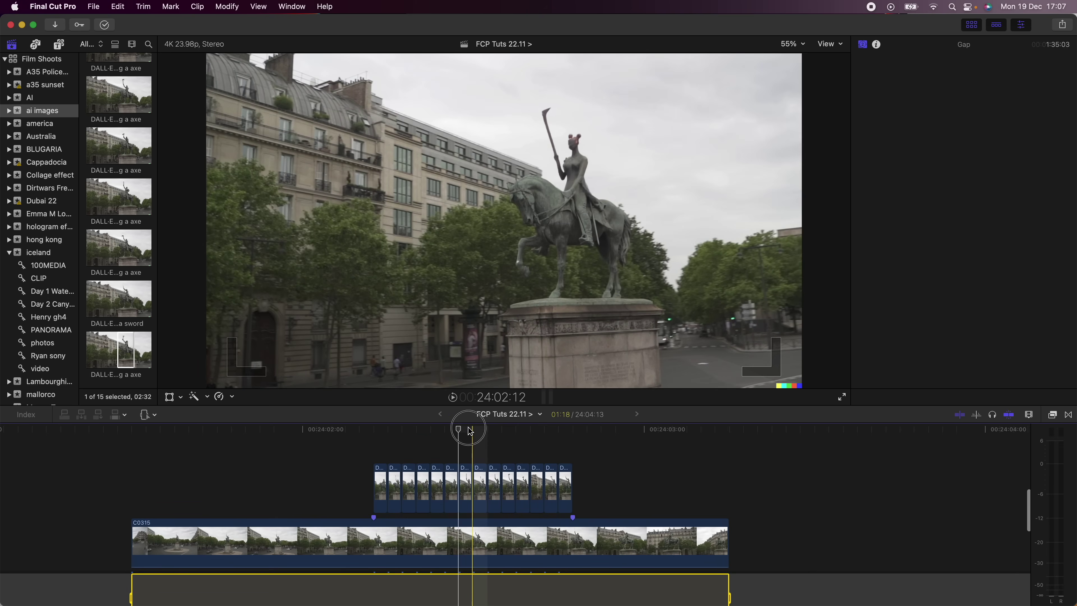
scroll(472, 488, "up", 3)
left_click(1069, 26)
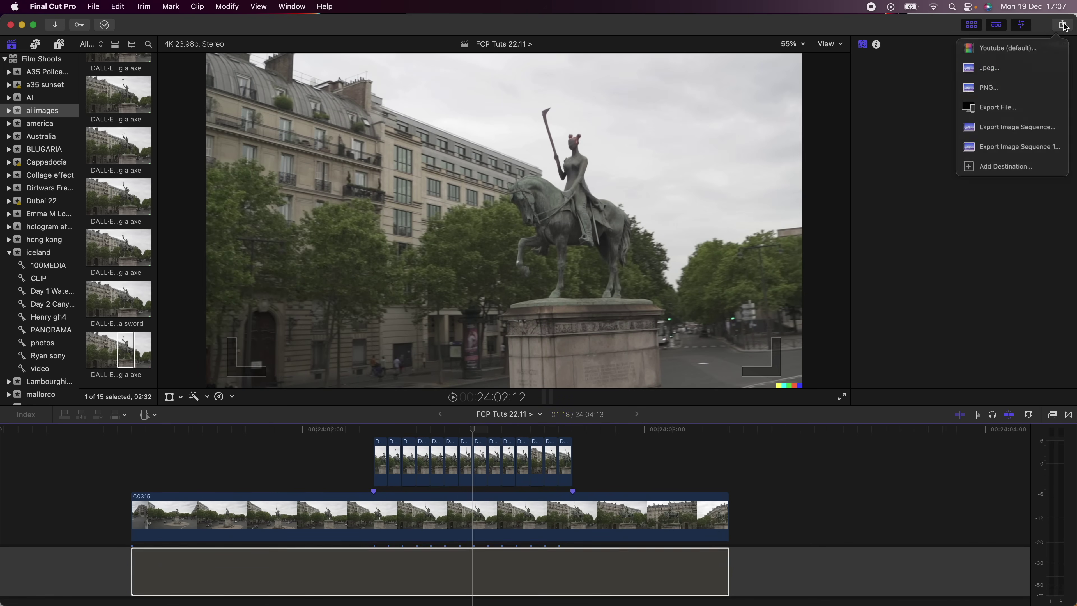
left_click(992, 48)
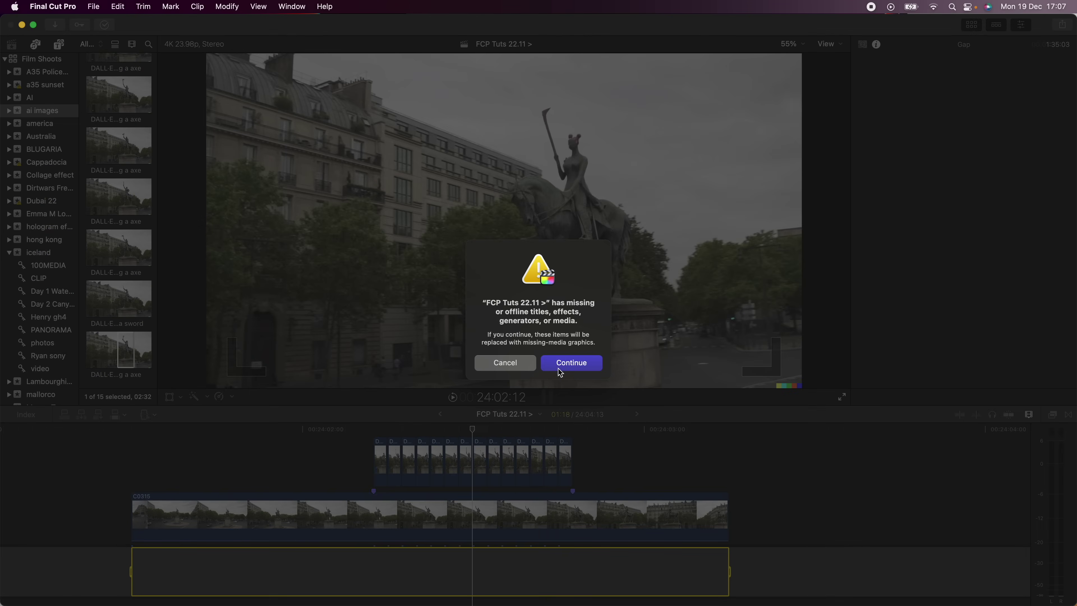
left_click(566, 363)
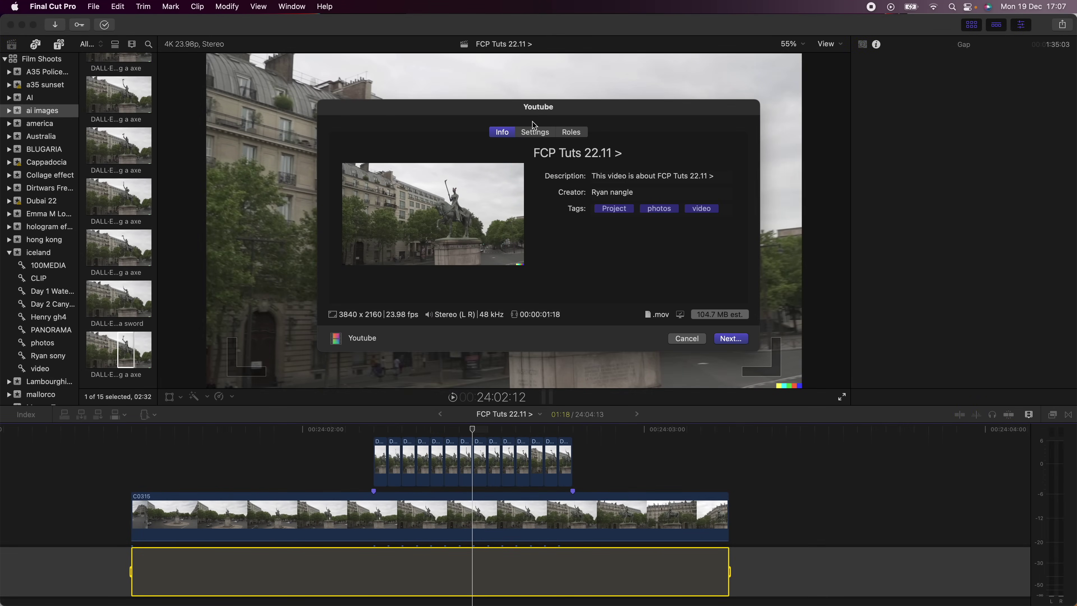
- Export as Video and Audio with Apple ProRes 422, then add 'statue tutotial .mov' to the timeline
left_click(535, 133)
left_click(629, 178)
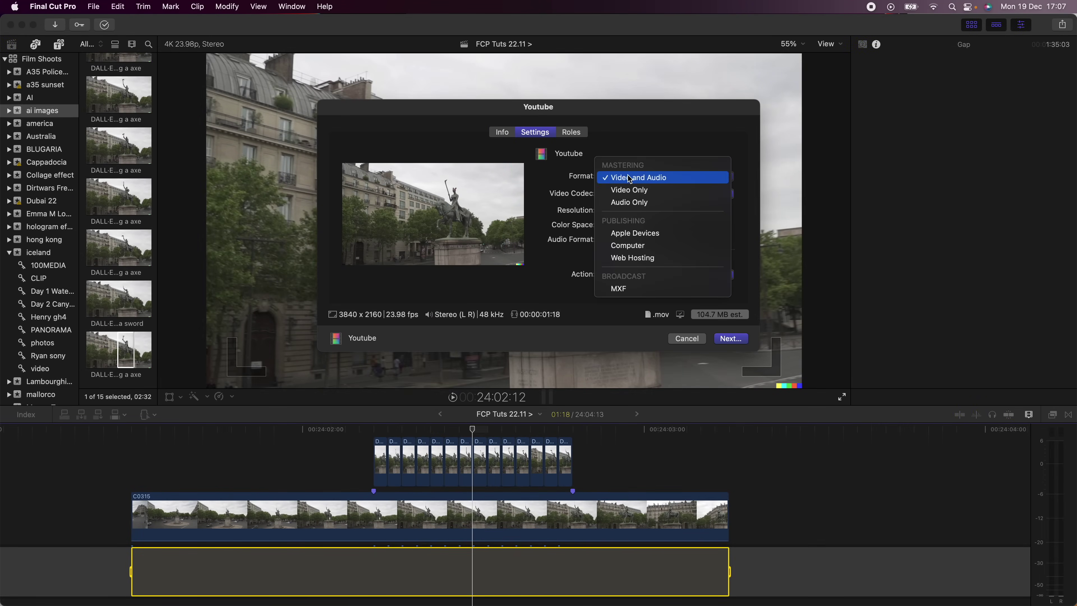
left_click(621, 173)
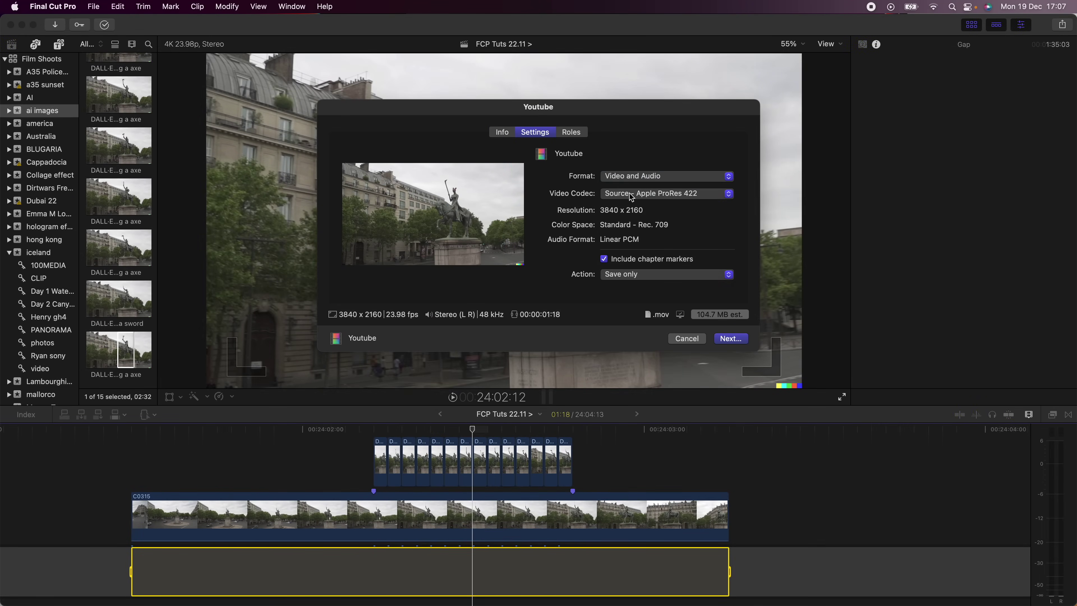
left_click(631, 198)
left_click(648, 196)
left_click(731, 338)
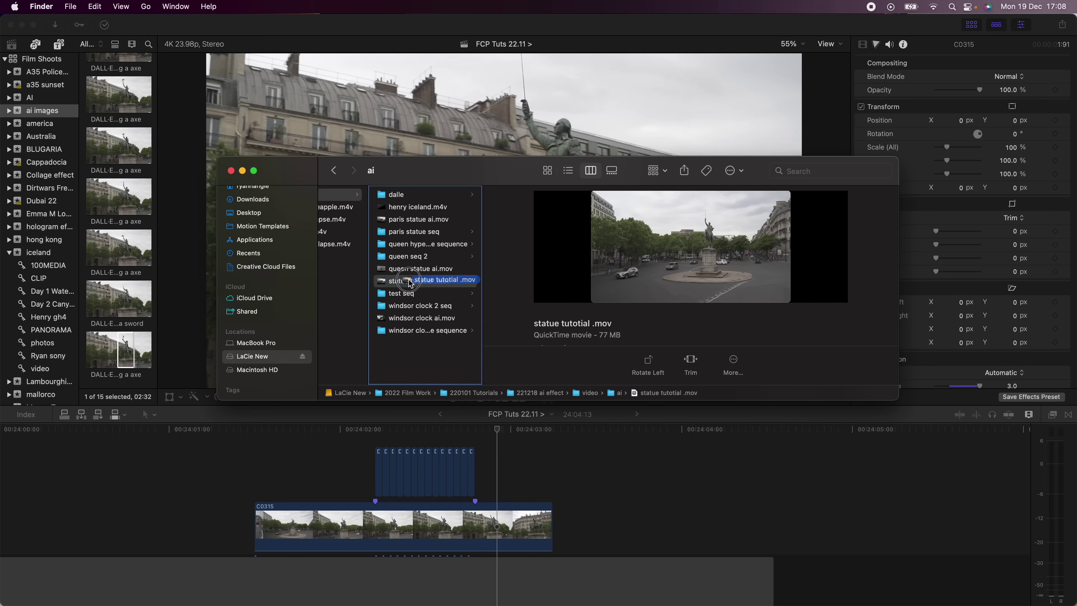
left_click_drag(441, 281, 599, 456)
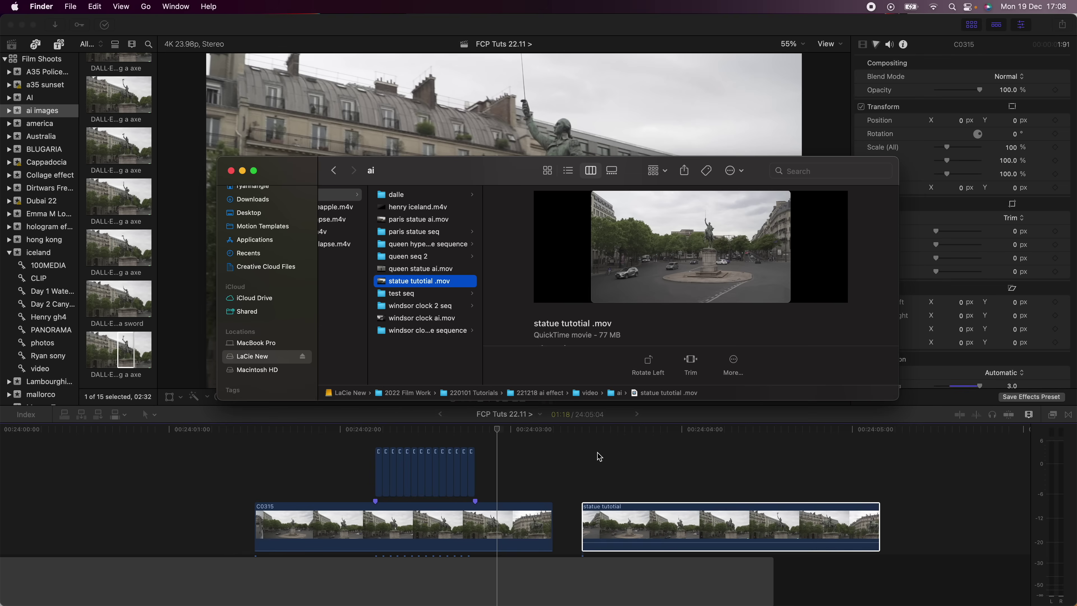
- Show the retime bar on the statue tutotial clip and select its middle section
left_click(553, 433)
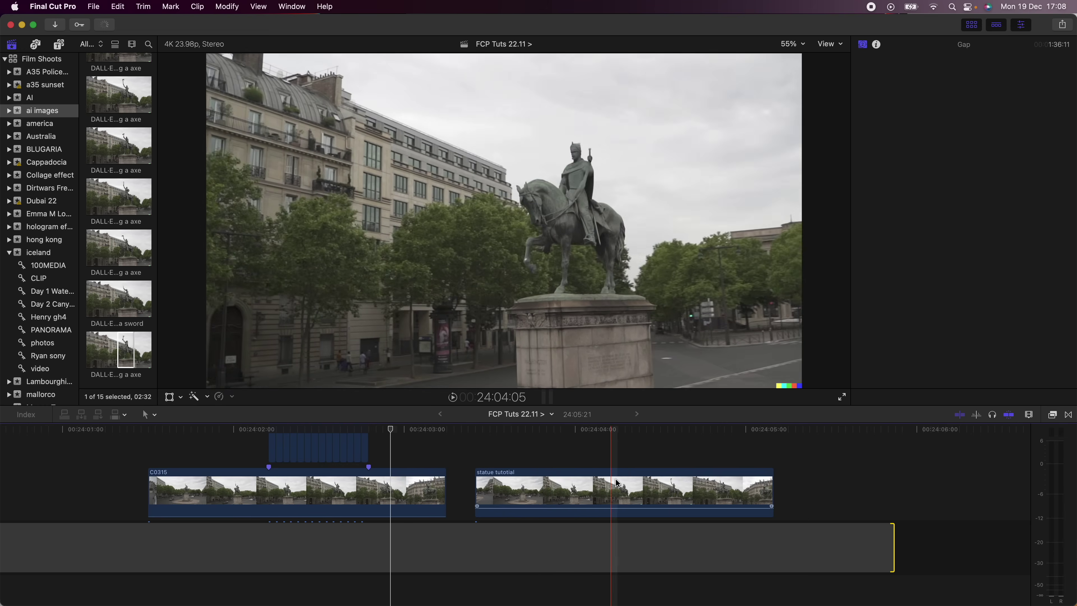
scroll(642, 487, "right", 3)
left_click(642, 486)
key("cmd+=")
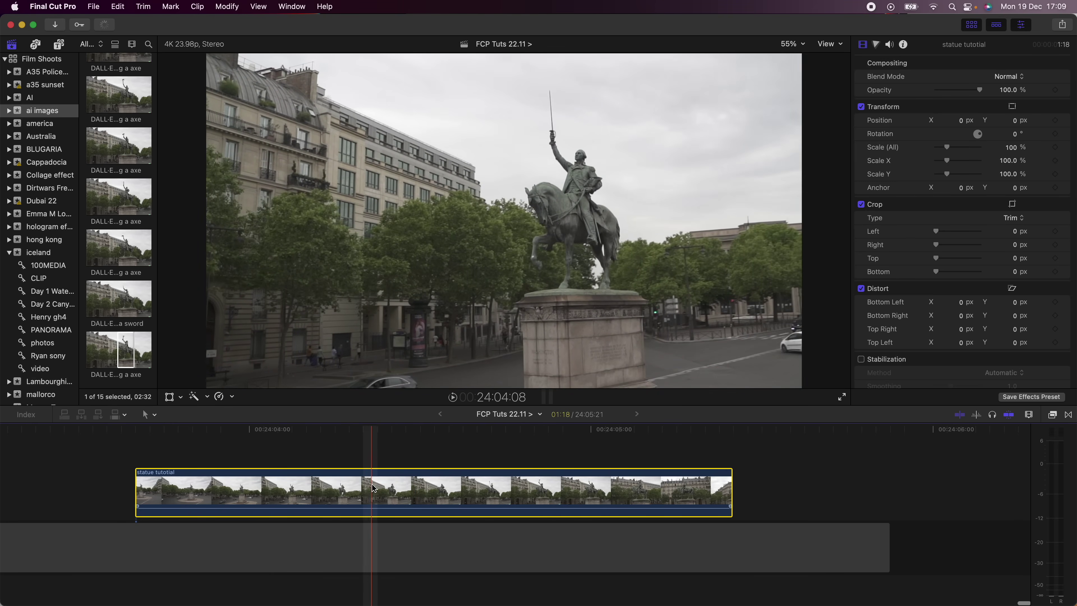
key("cmd+r")
left_click_drag(370, 485, 575, 487)
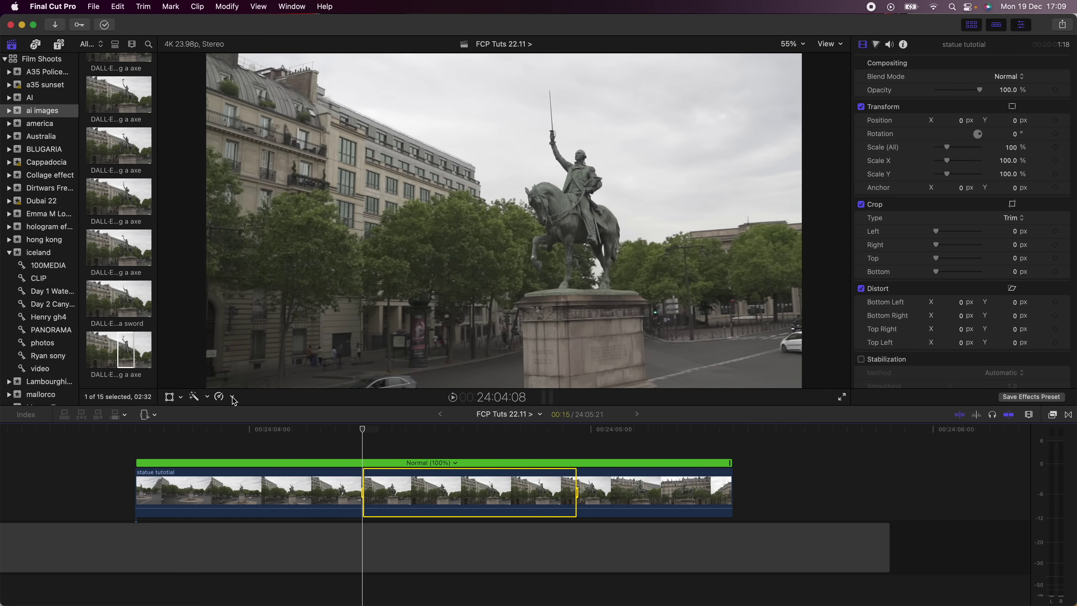
left_click(232, 396)
- Slow the middle section to 50% with Optical Flow video quality and play it back
mouse_move(300, 408)
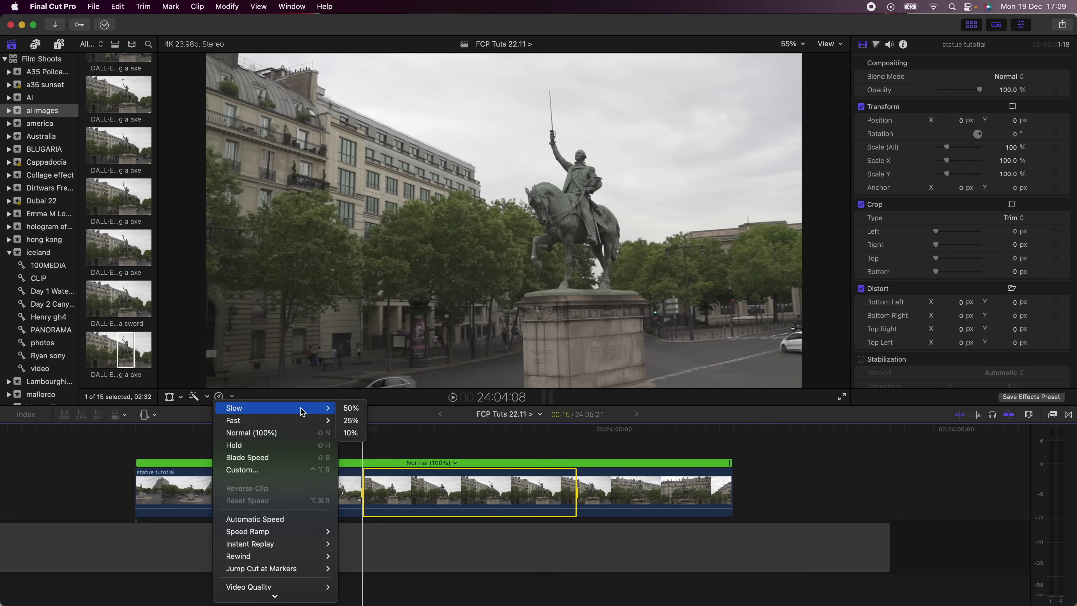
left_click(349, 408)
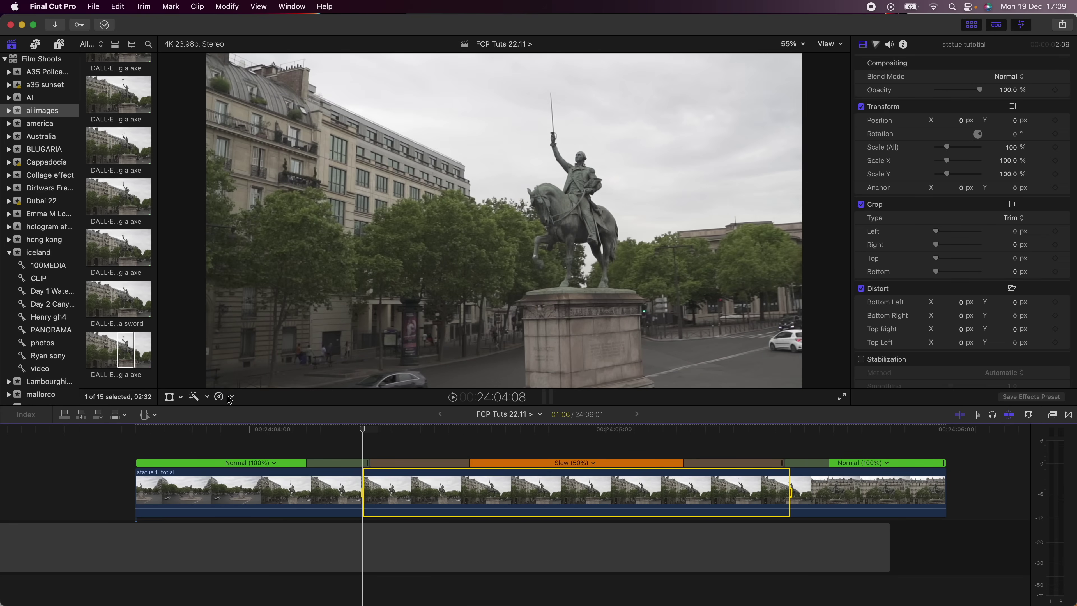
left_click(231, 396)
scroll(259, 452, "down", 2)
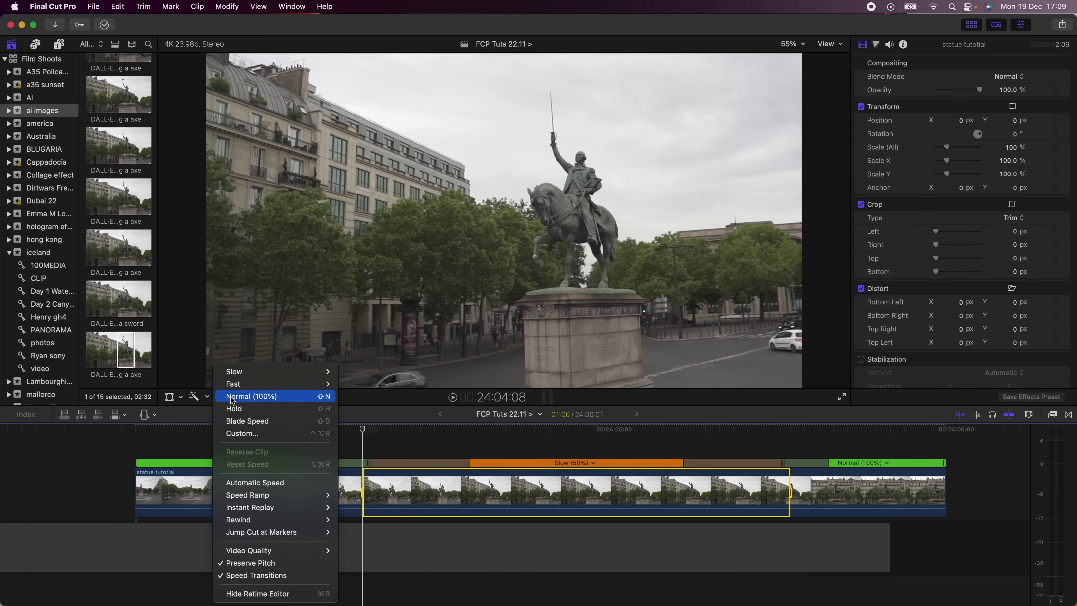
mouse_move(288, 555)
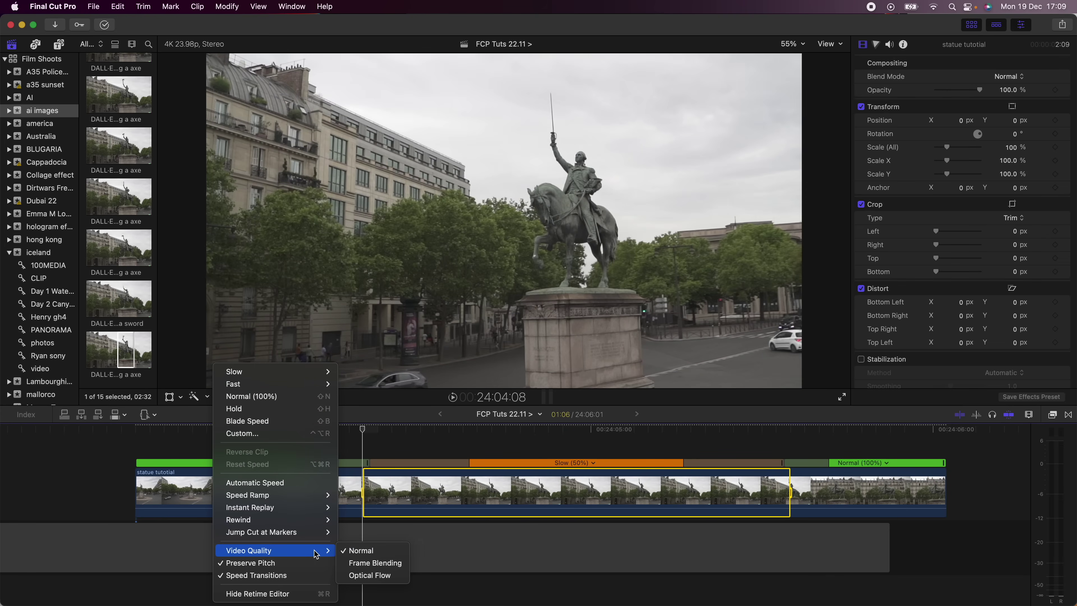
left_click(367, 575)
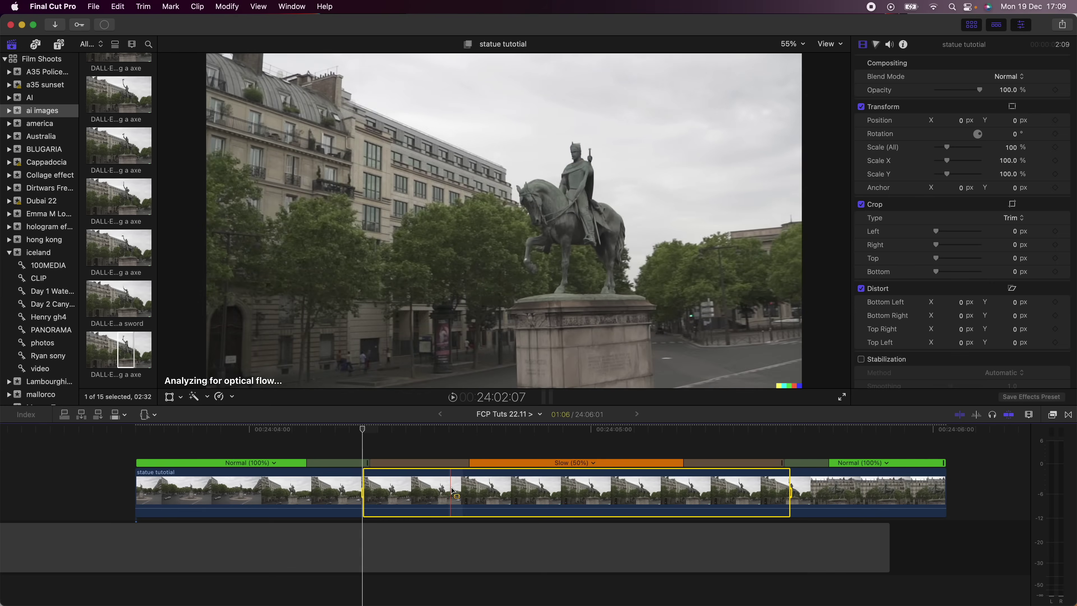
key("space")
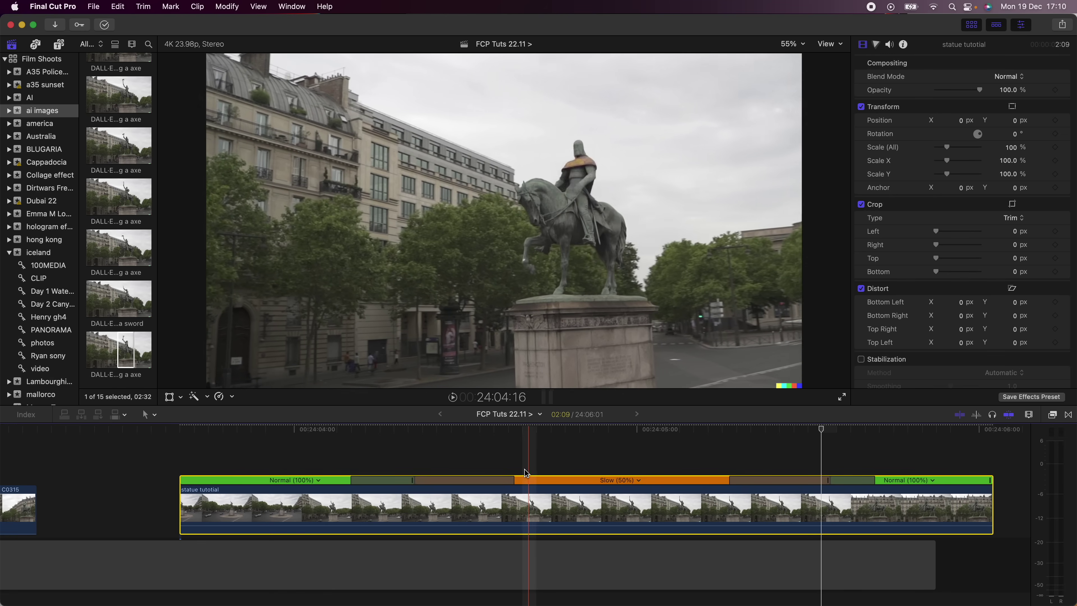
- Drag the retime handle to slow the section from 44% through 37% down to 25%
key("space")
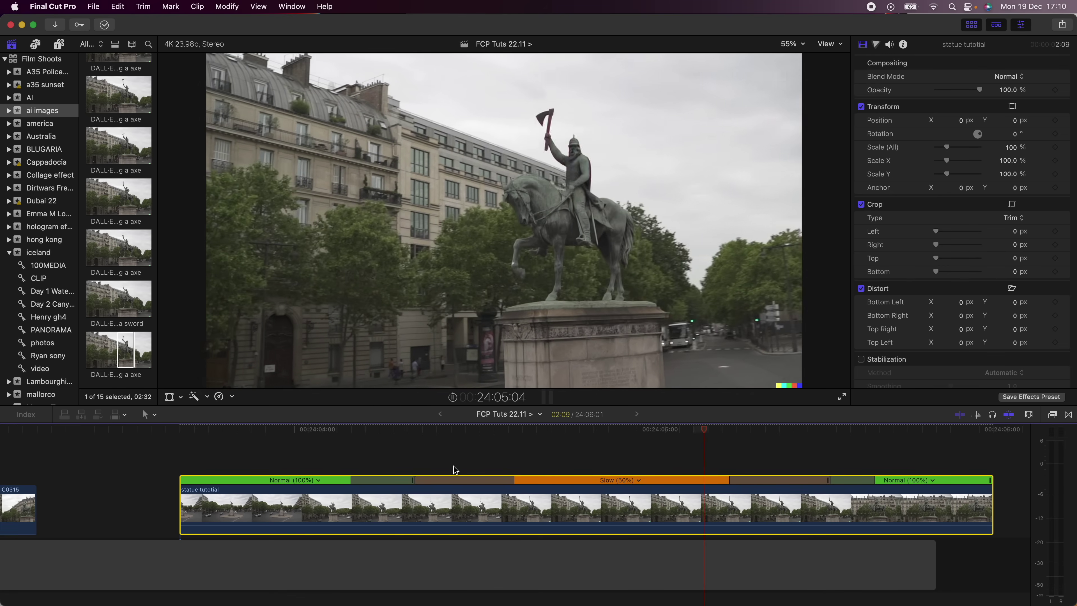
key("space")
key("space")
key("space")
key("space")
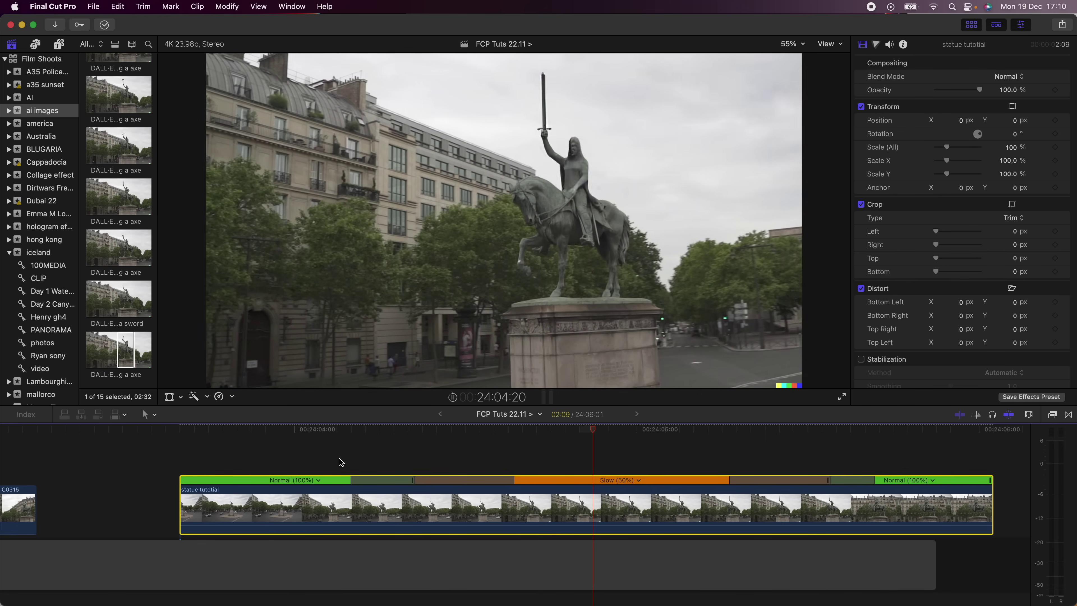
key("super+minus")
mouse_move(612, 480)
left_mouse_down()
mouse_move(696, 488)
mouse_move(611, 487)
left_mouse_up()
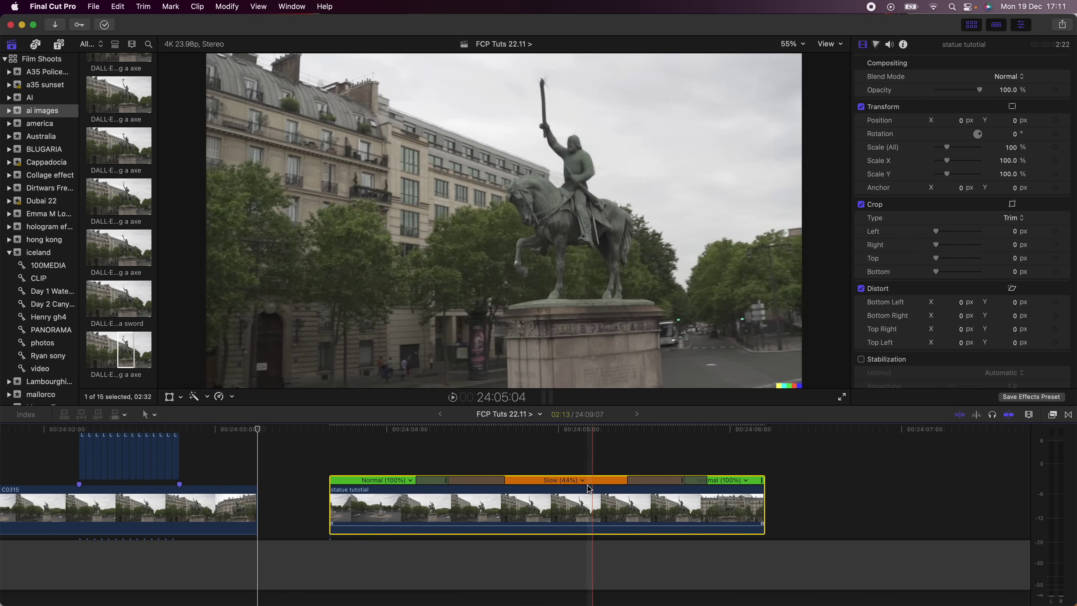
left_click_drag(683, 481, 794, 484)
scroll(489, 467, "right", 5)
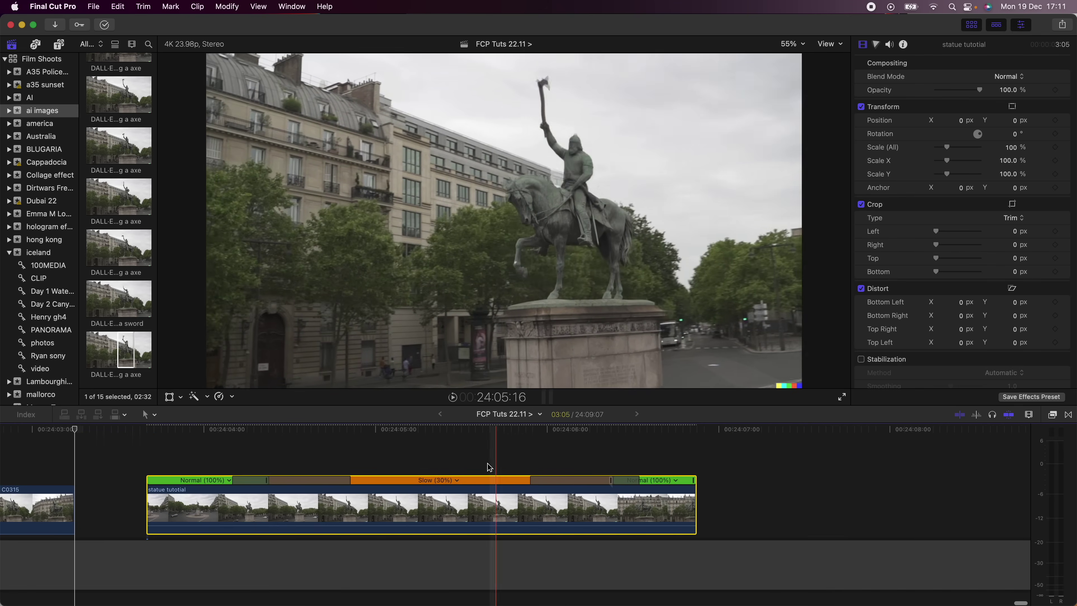
left_click_drag(611, 480, 676, 480)
- Play back the 25% morph from the start of the slowed section
key("space")
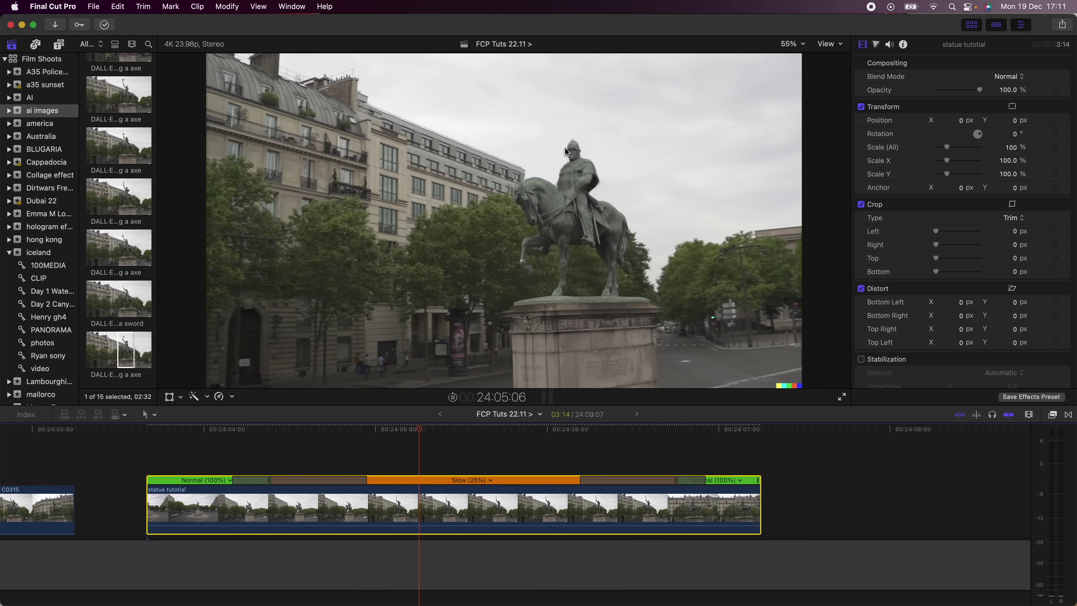
key("space")
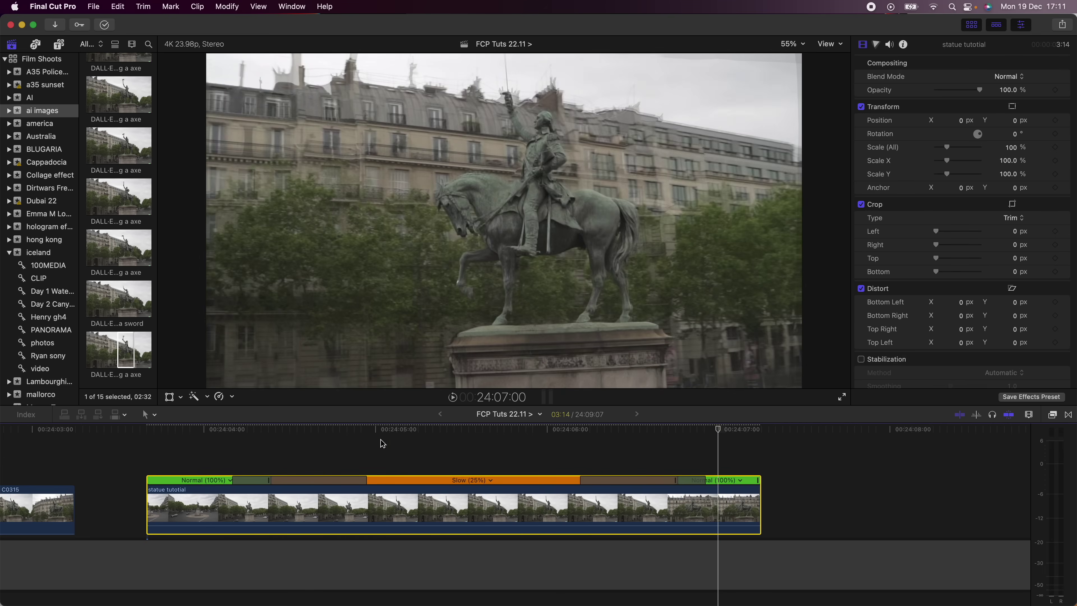
left_click(208, 444)
key("space")
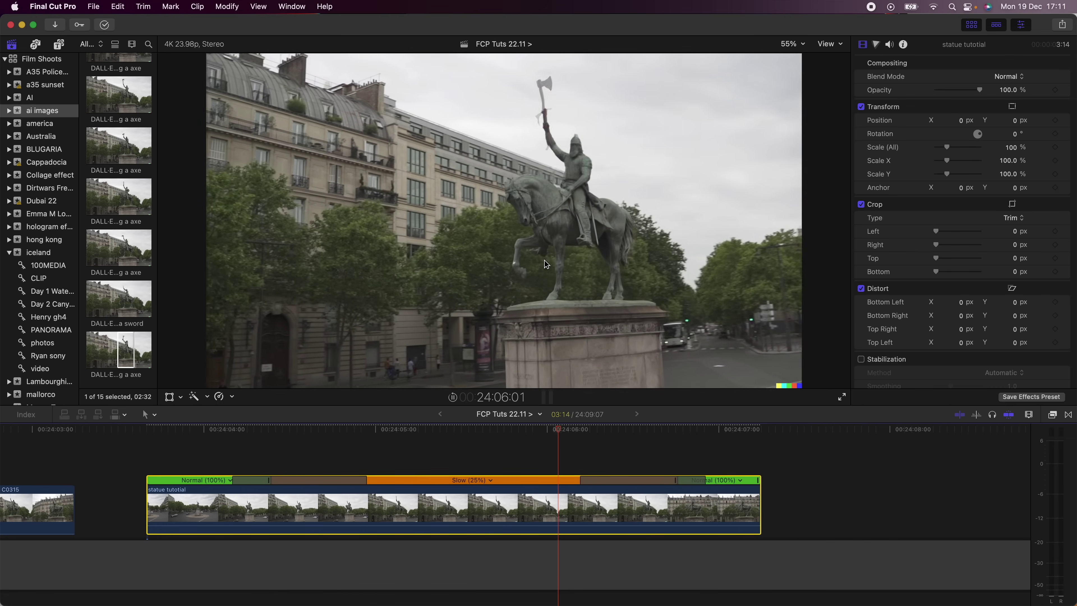